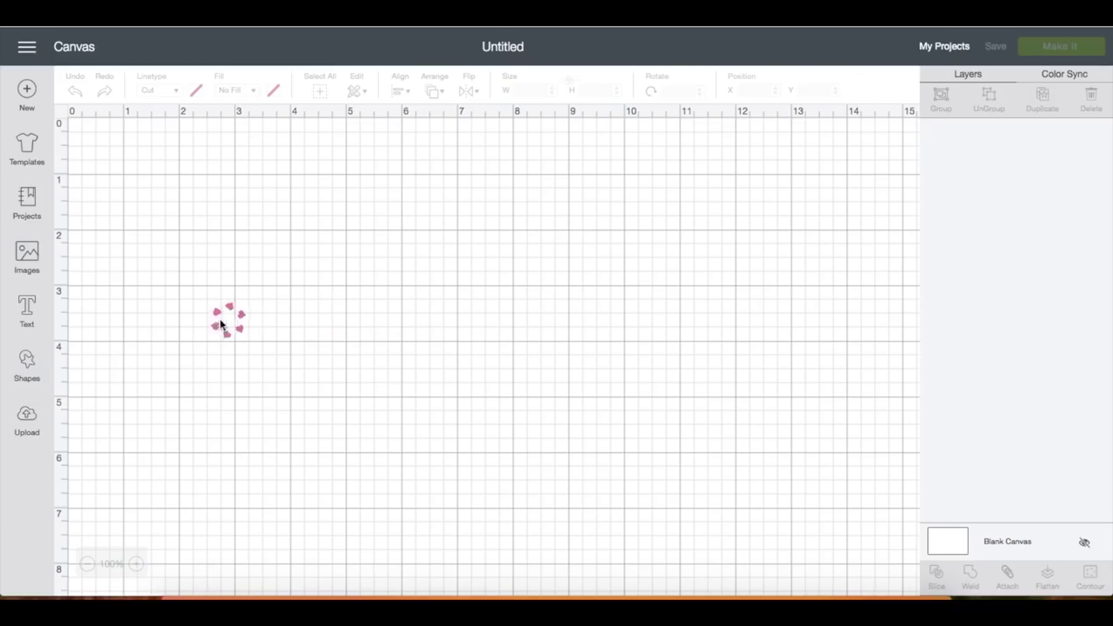
Add a new Cricut Sans Regular text box at size 72 to the blank canvas.
click(29, 311)
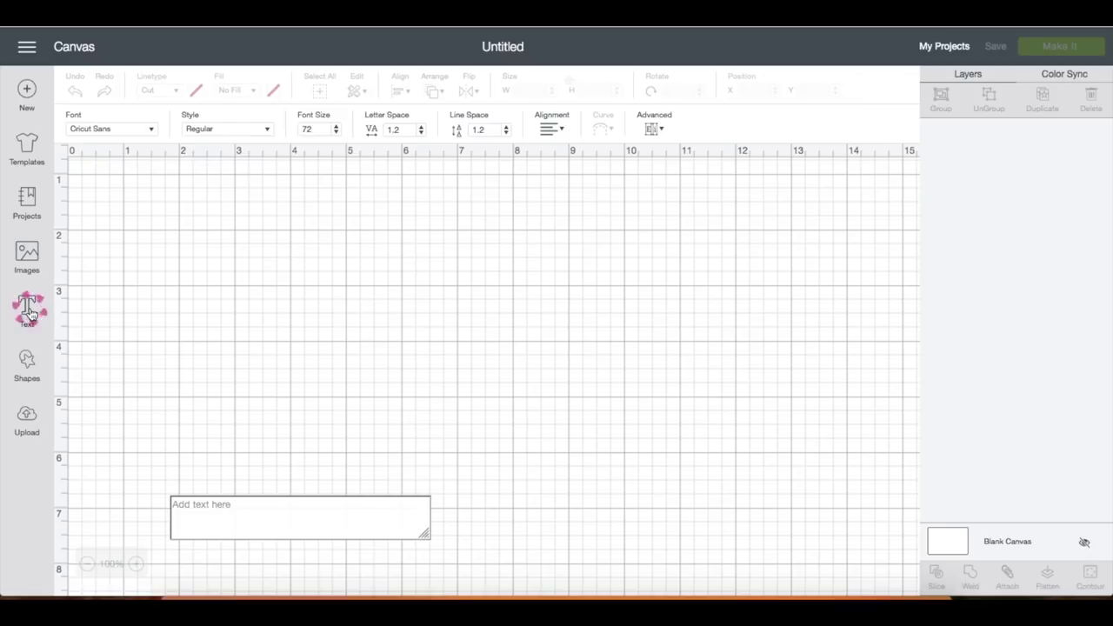
Enter 'CHOOSE' and 'happiness' on two lines and move the text up and left.
text(CHOOSE)
key(Return)
text(happiness)
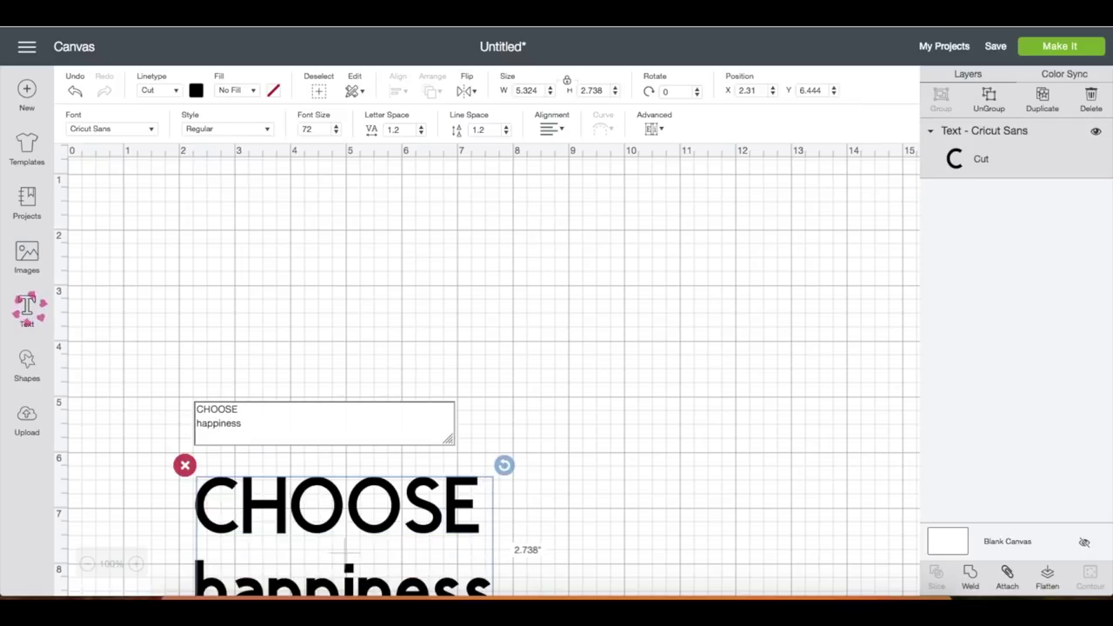
click(586, 428)
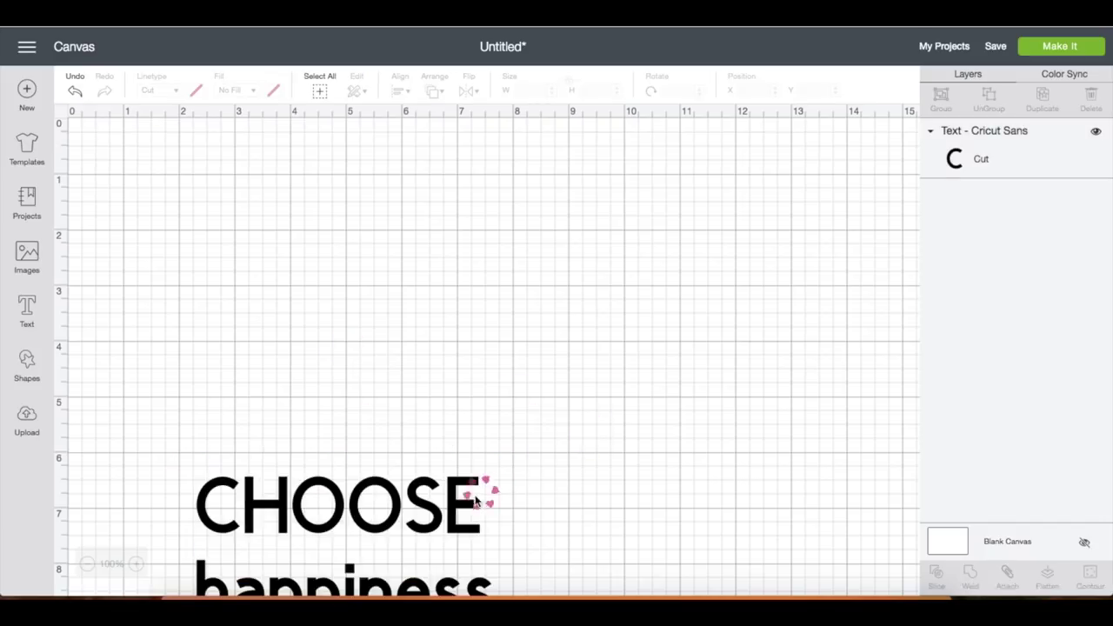
drag(455, 510, 398, 303)
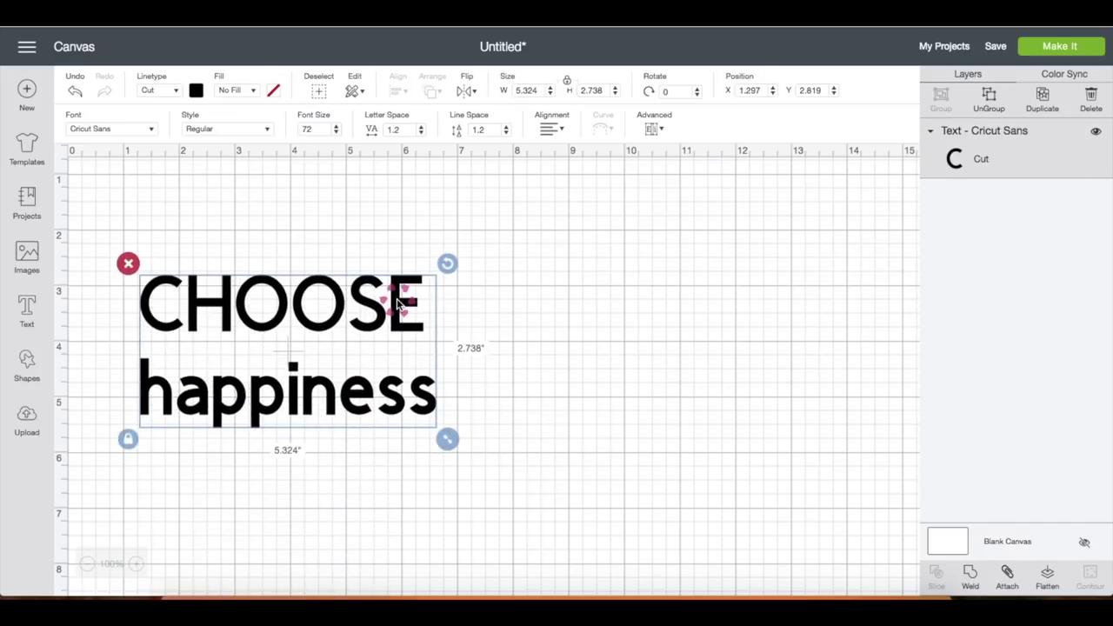
Split the text with Ungroup To Lines into separate CHOOSE and happiness layers.
click(653, 127)
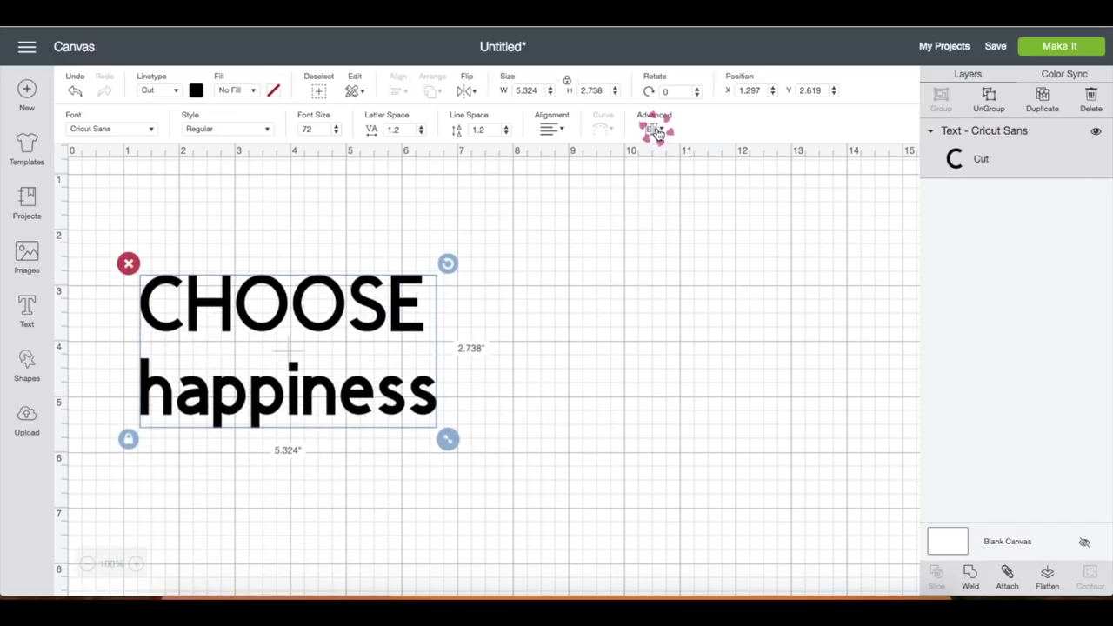
click(691, 171)
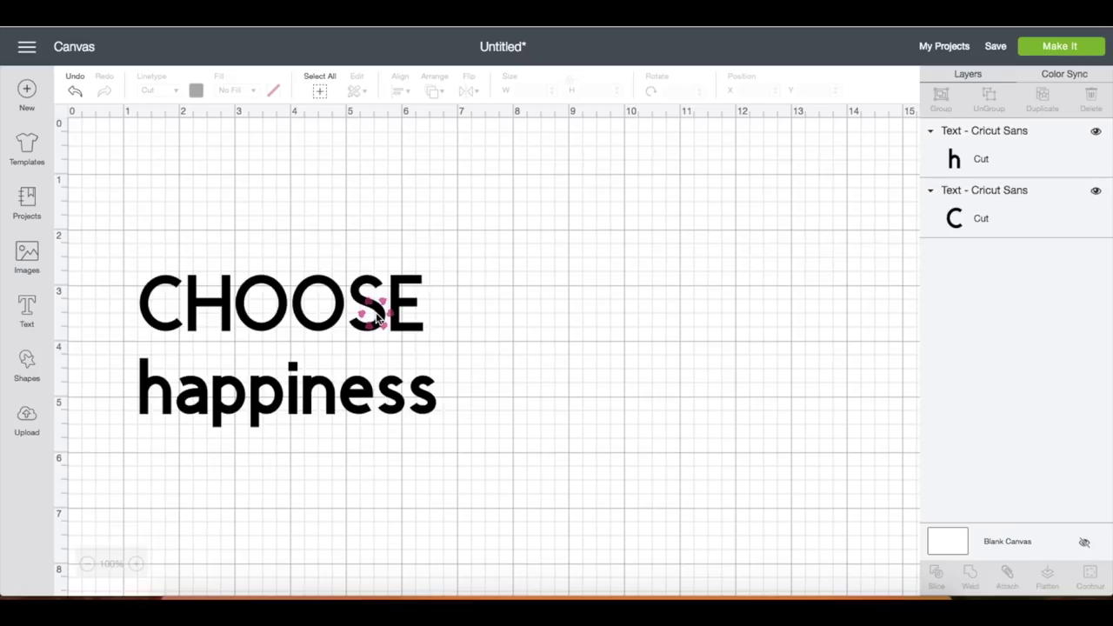
click(379, 318)
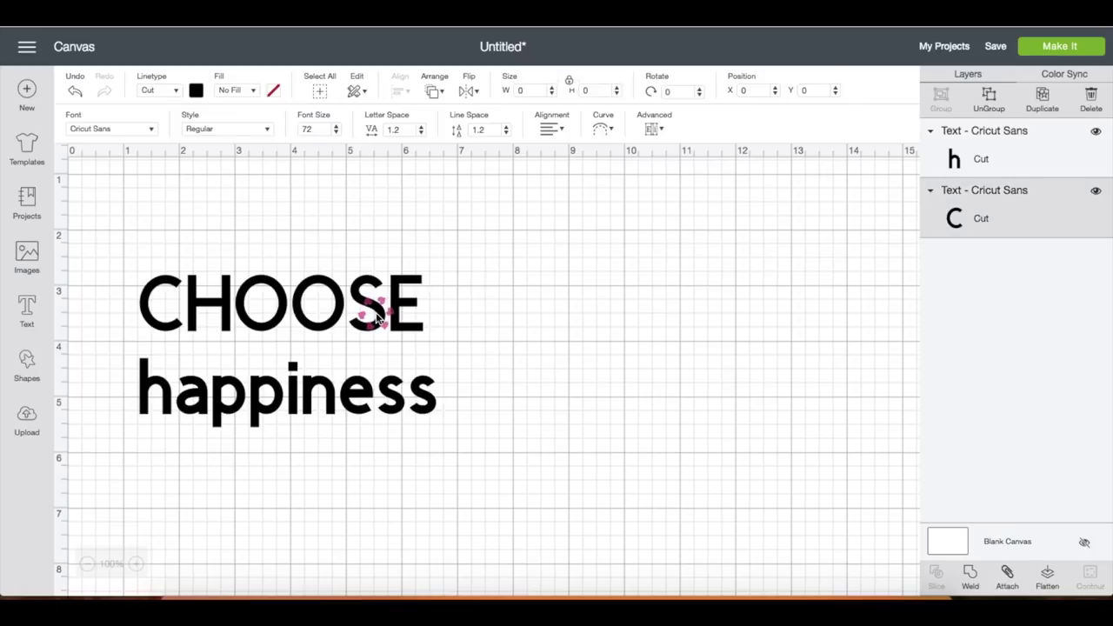
Change CHOOSE to the American Typewriter font.
click(151, 131)
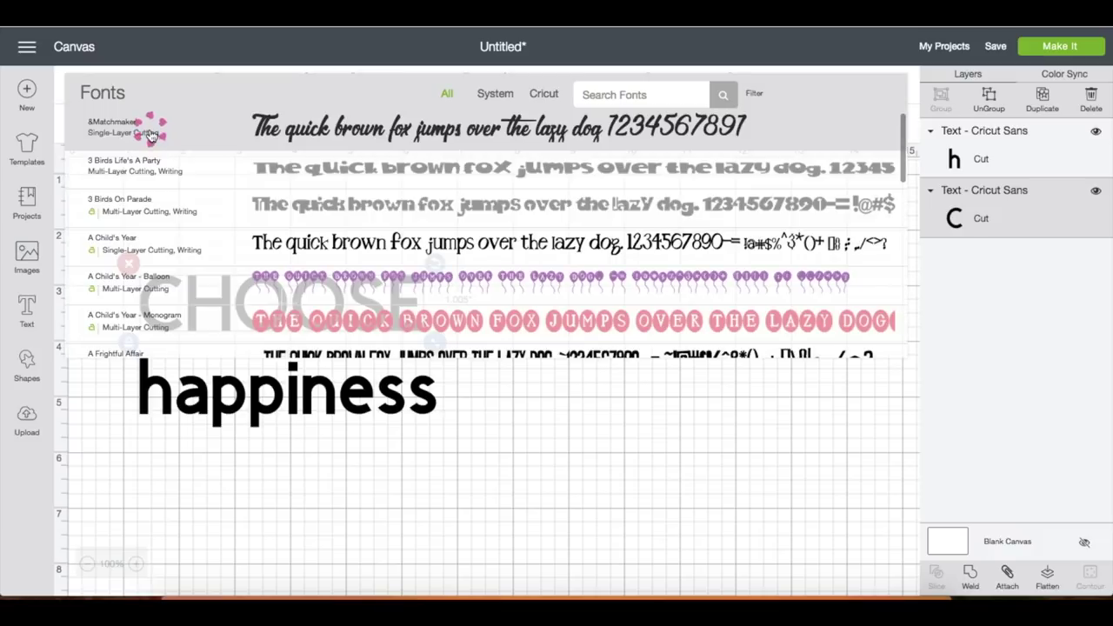
click(613, 99)
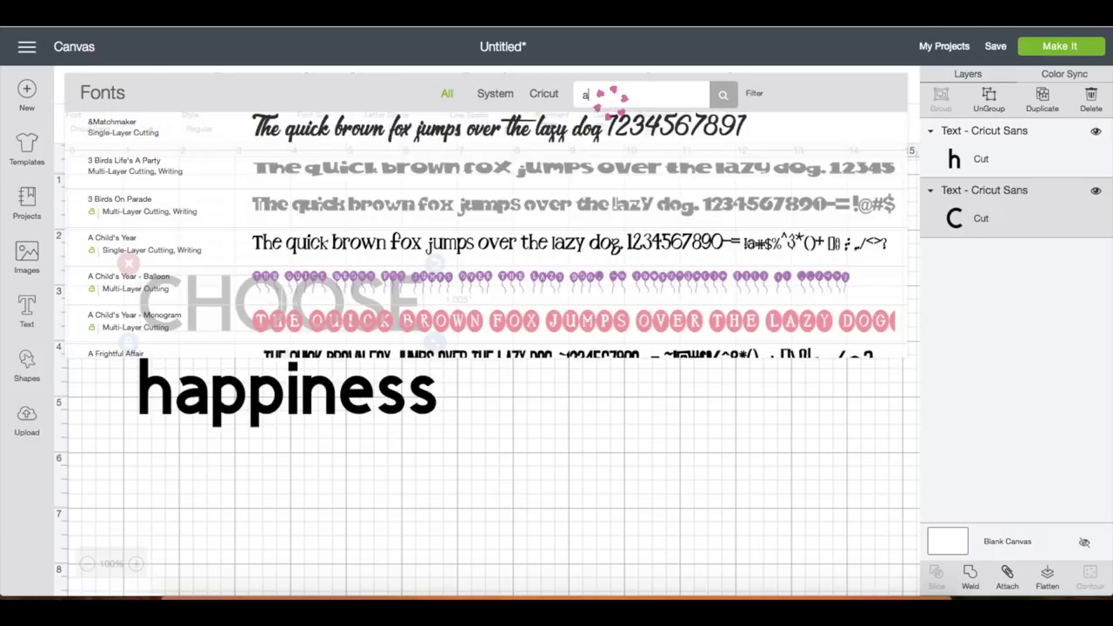
text(american)
key(Return)
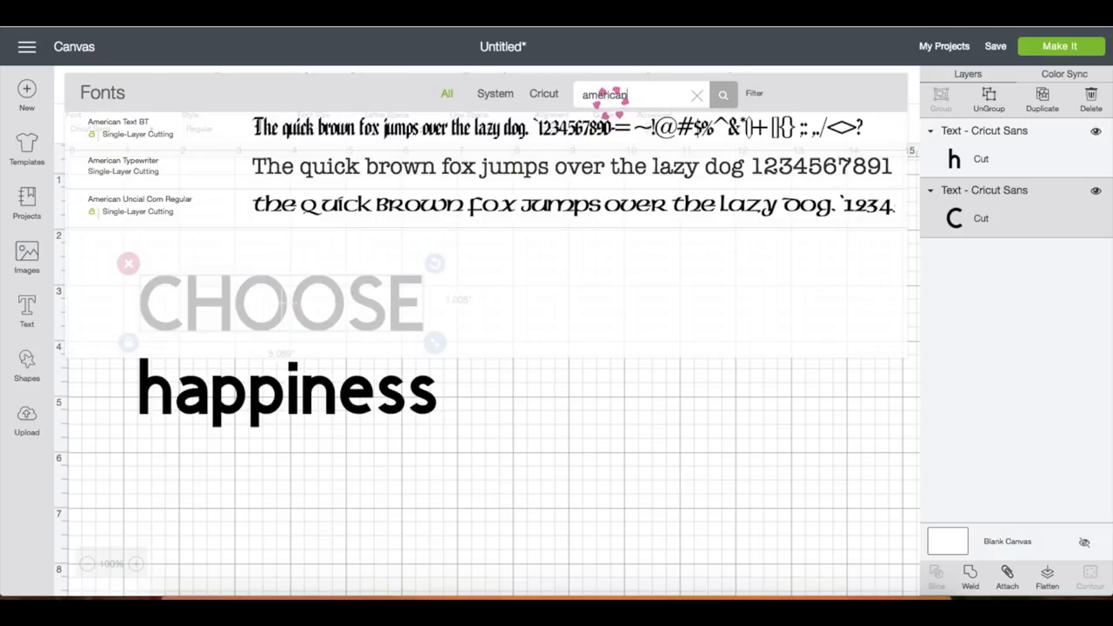
click(528, 165)
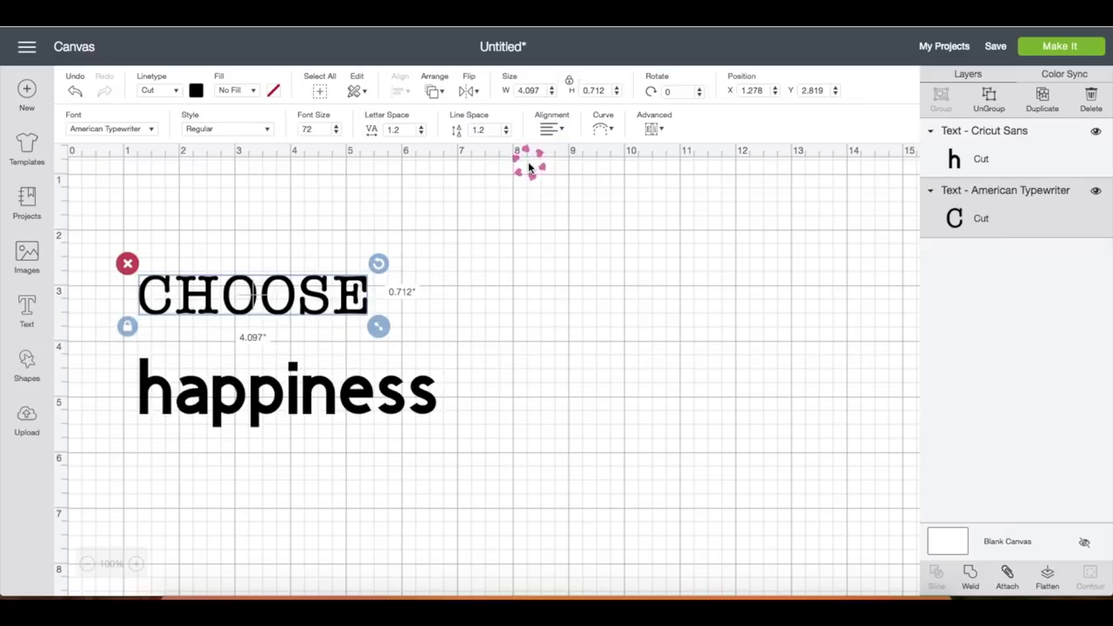
Change happiness to the Gabelisa script font.
click(327, 386)
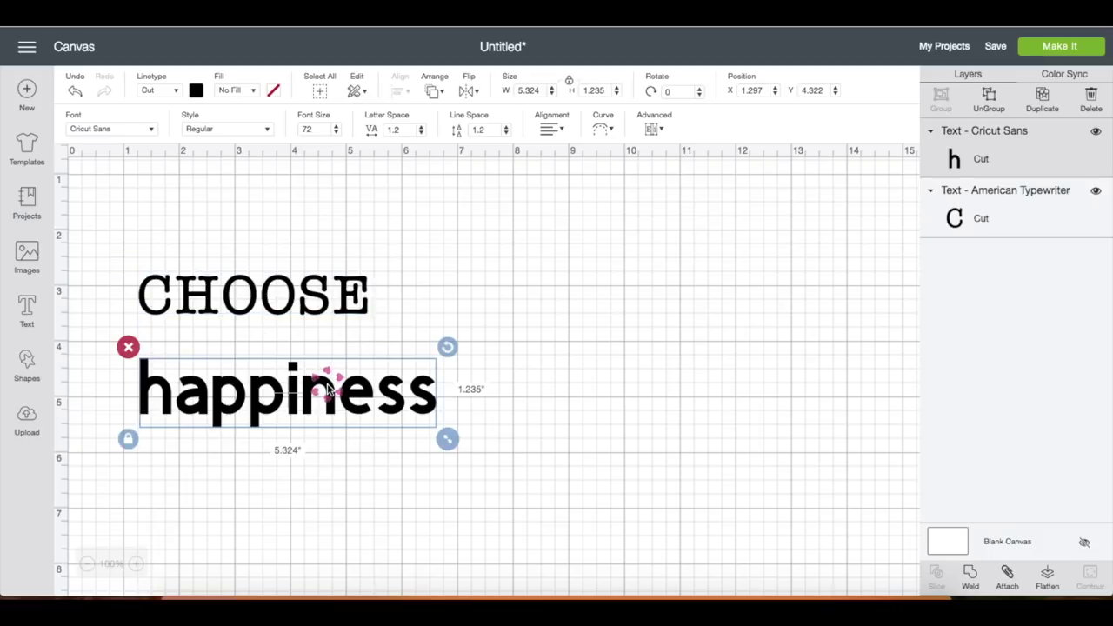
click(152, 129)
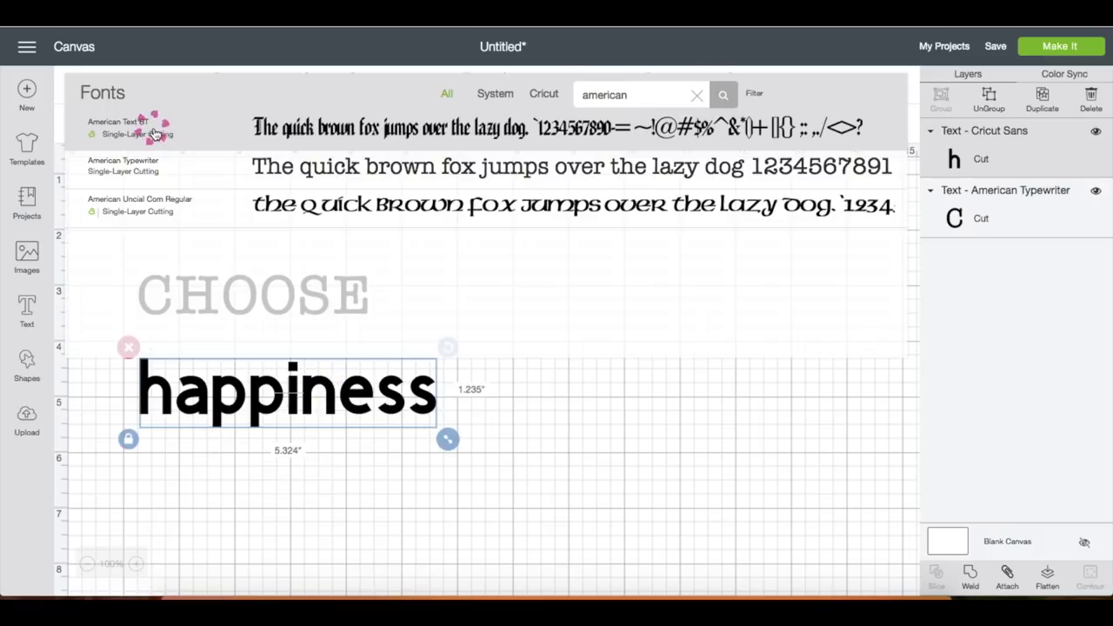
double_click(647, 93)
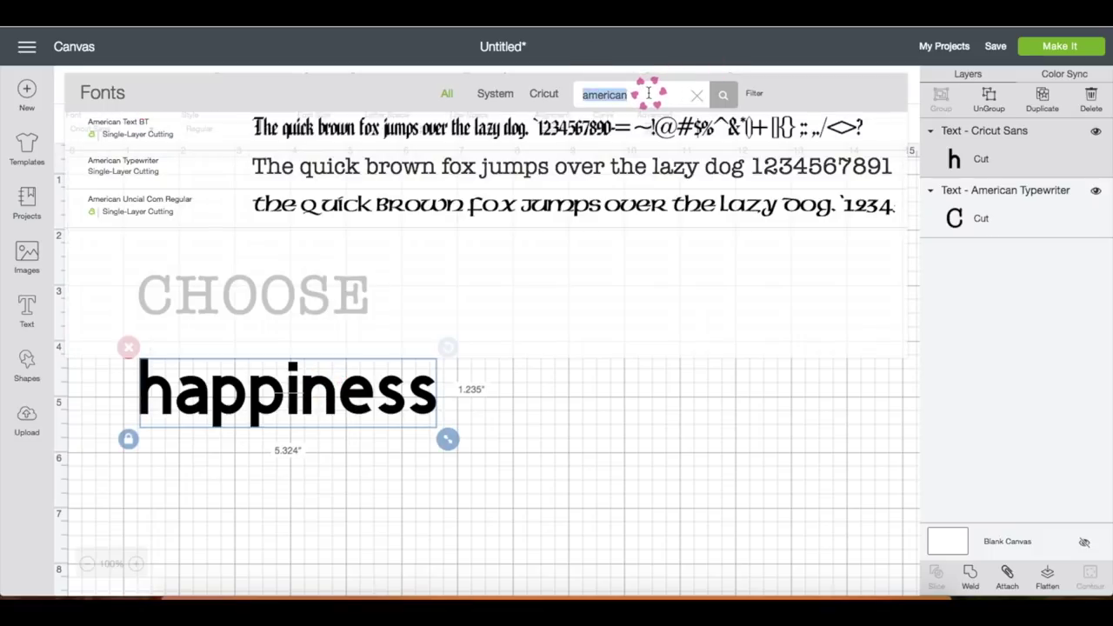
text(gabelis)
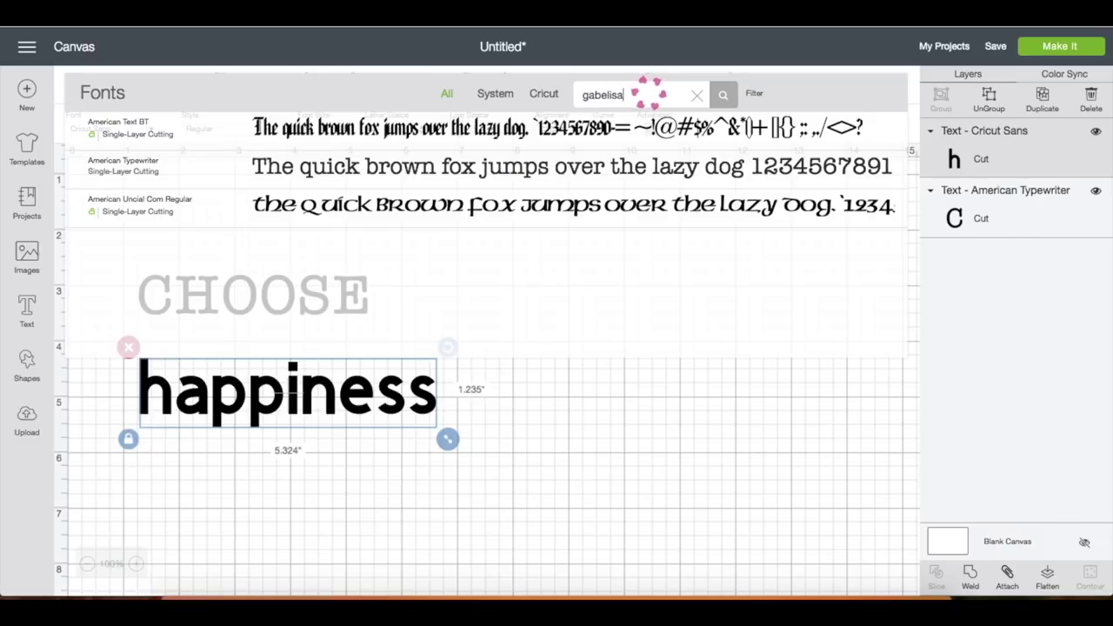
click(629, 123)
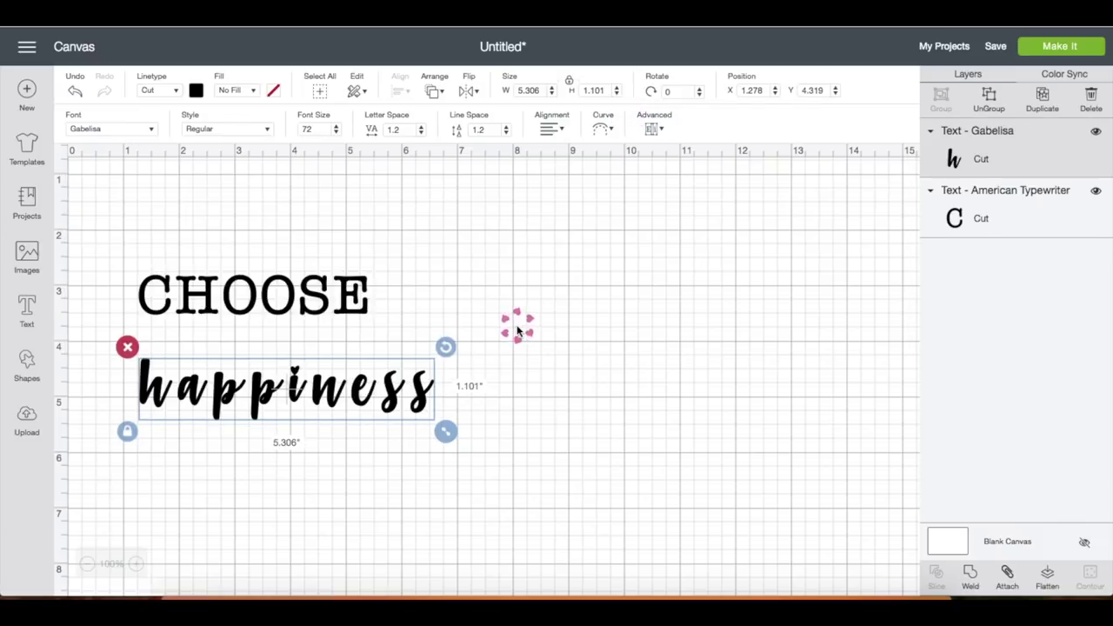
Place happiness under CHOOSE, set its letter spacing to 0.2, and ungroup it into letters.
drag(423, 400, 763, 524)
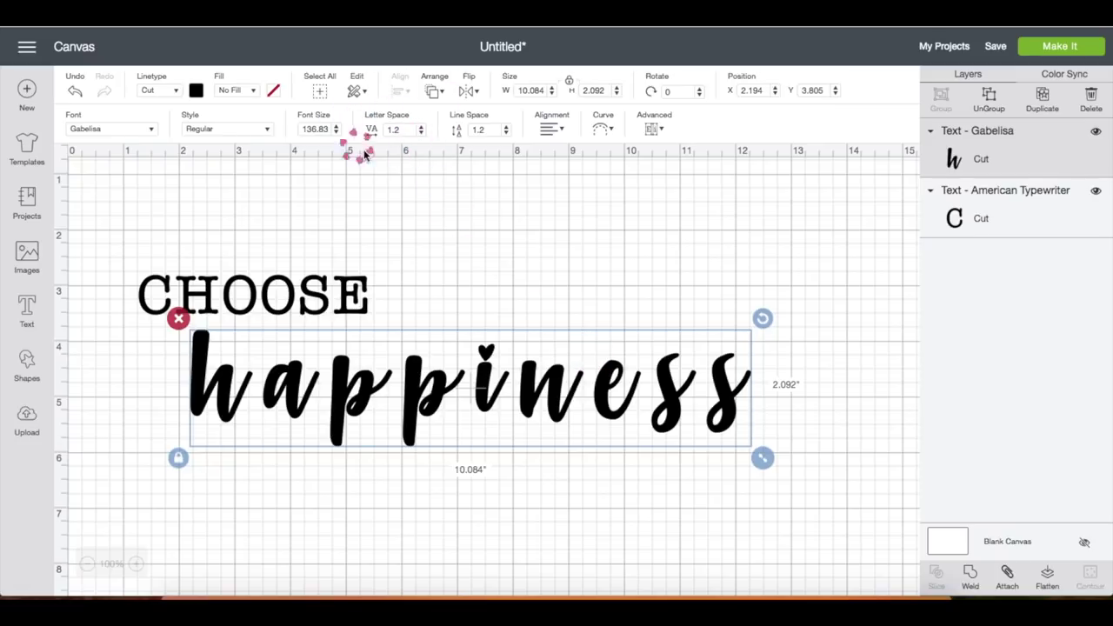
click(421, 133)
click(420, 133)
click(421, 133)
click(421, 133)
click(421, 133)
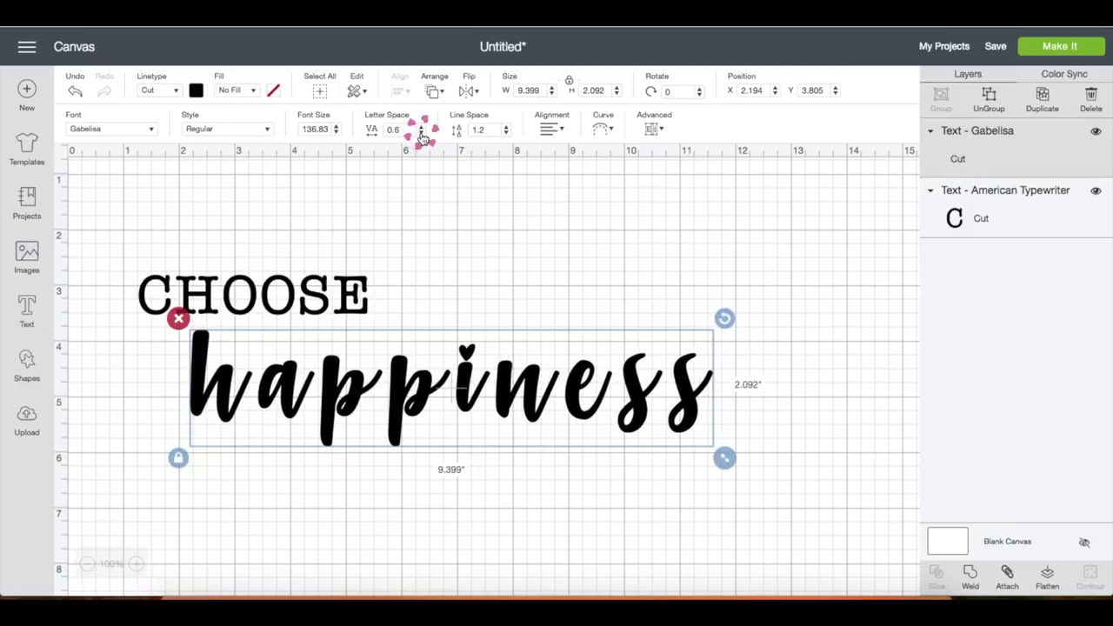
click(421, 133)
click(420, 133)
click(421, 133)
click(421, 133)
click(420, 133)
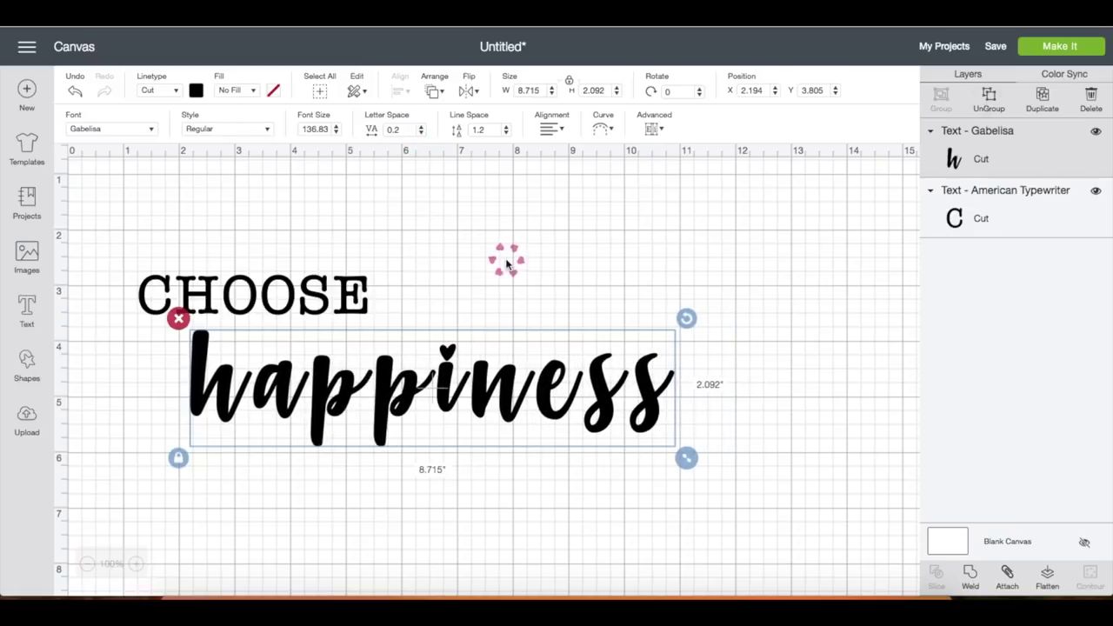
click(987, 103)
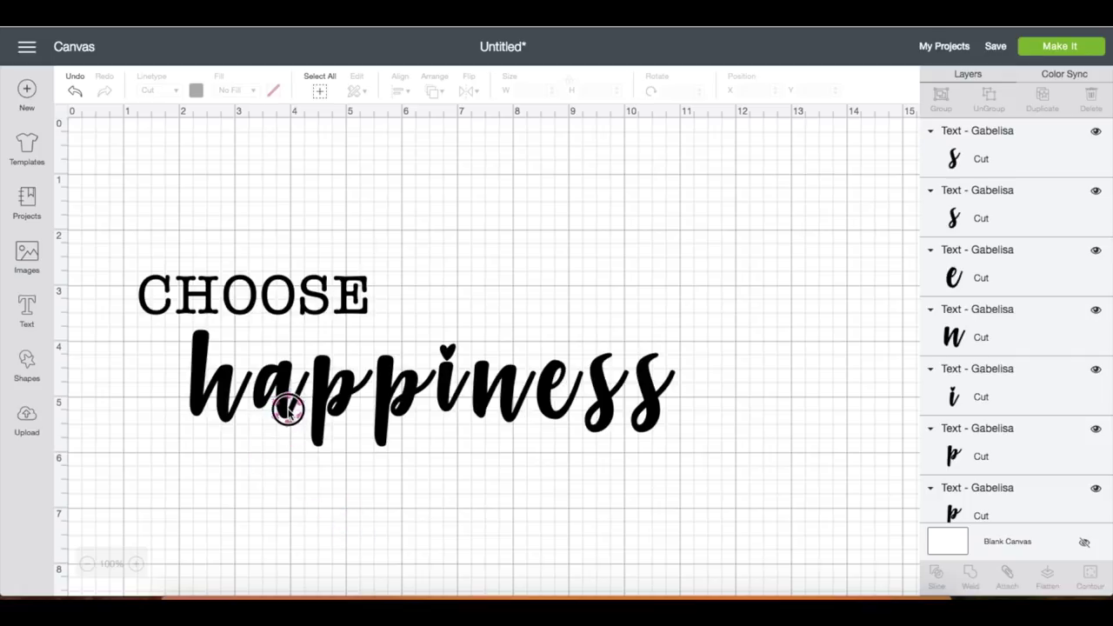
Slide each letter from p to the final s left to overlap the previous one.
click(279, 407)
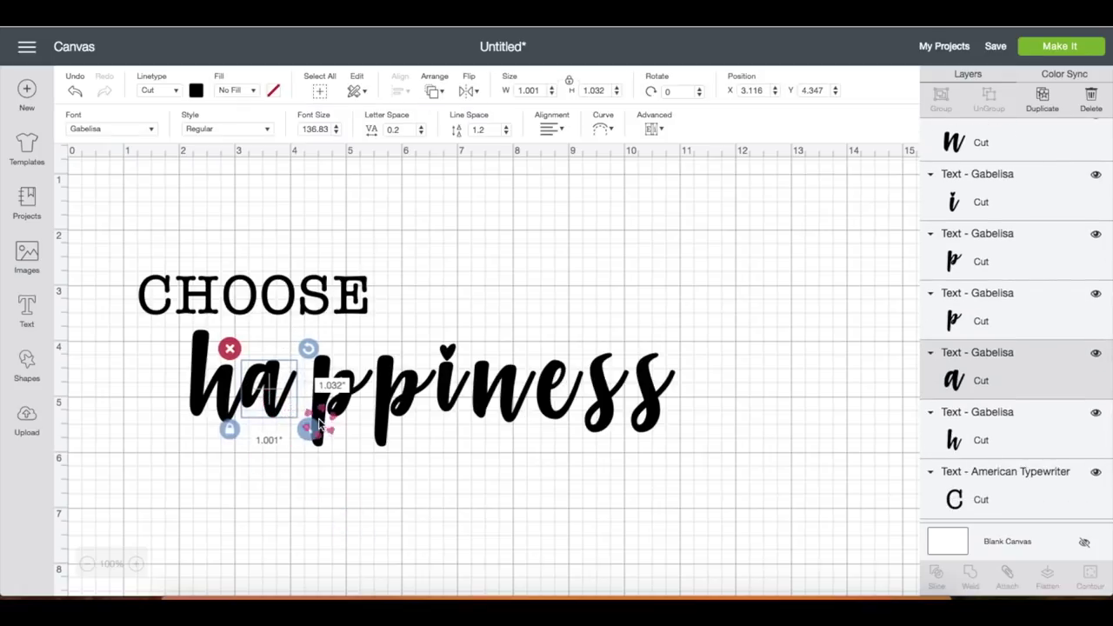
drag(322, 404, 298, 400)
drag(382, 423, 348, 423)
drag(445, 398, 410, 382)
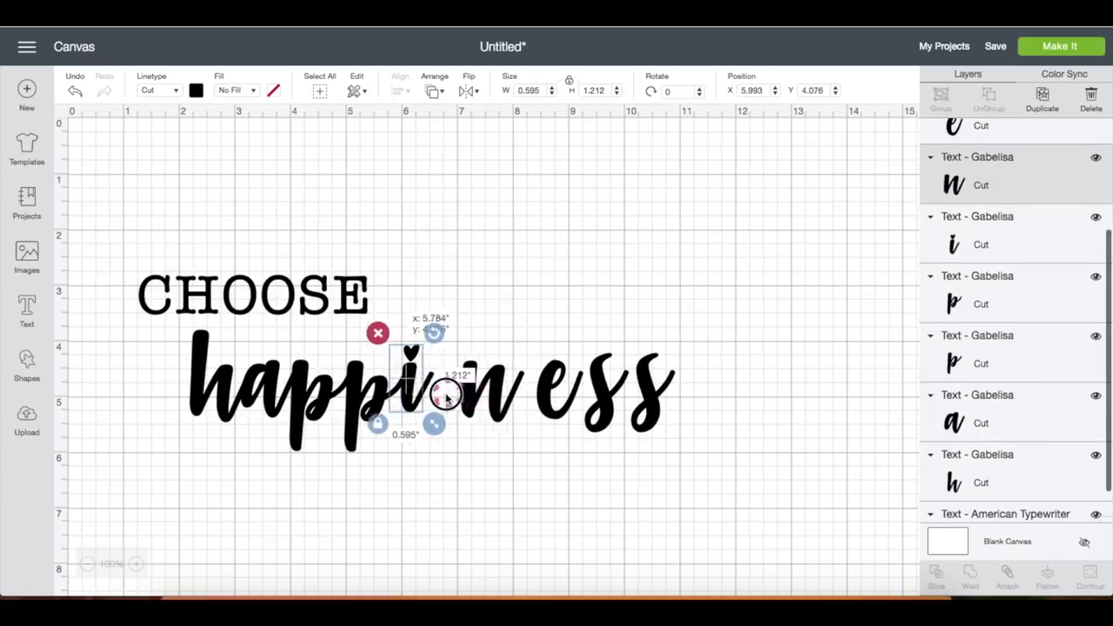
drag(477, 396, 434, 396)
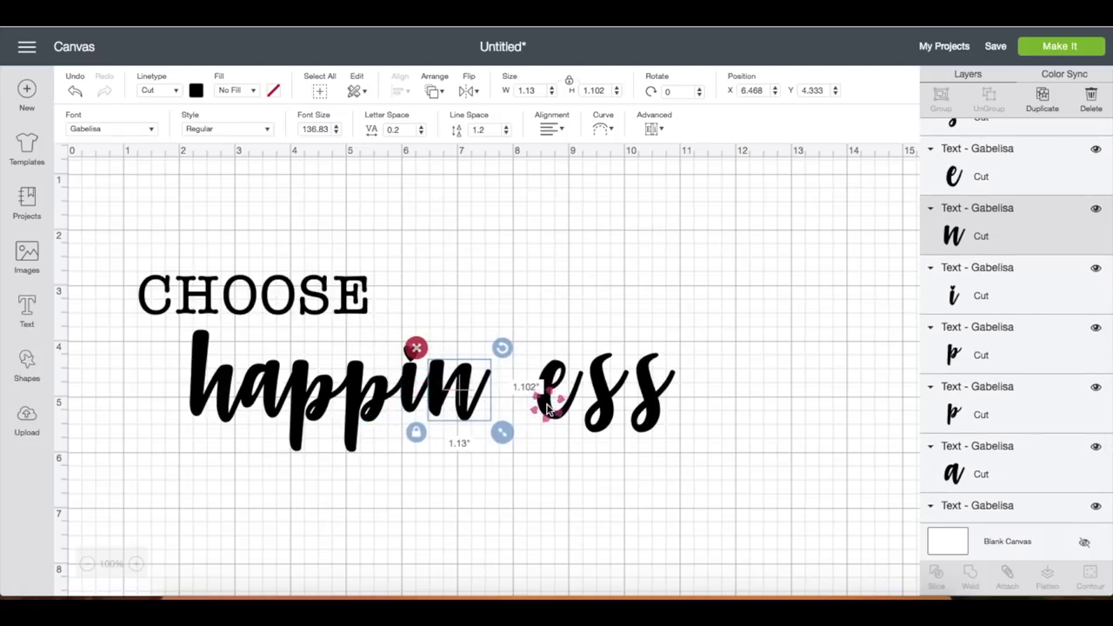
drag(548, 407, 493, 397)
drag(592, 435, 523, 425)
drag(650, 422, 570, 423)
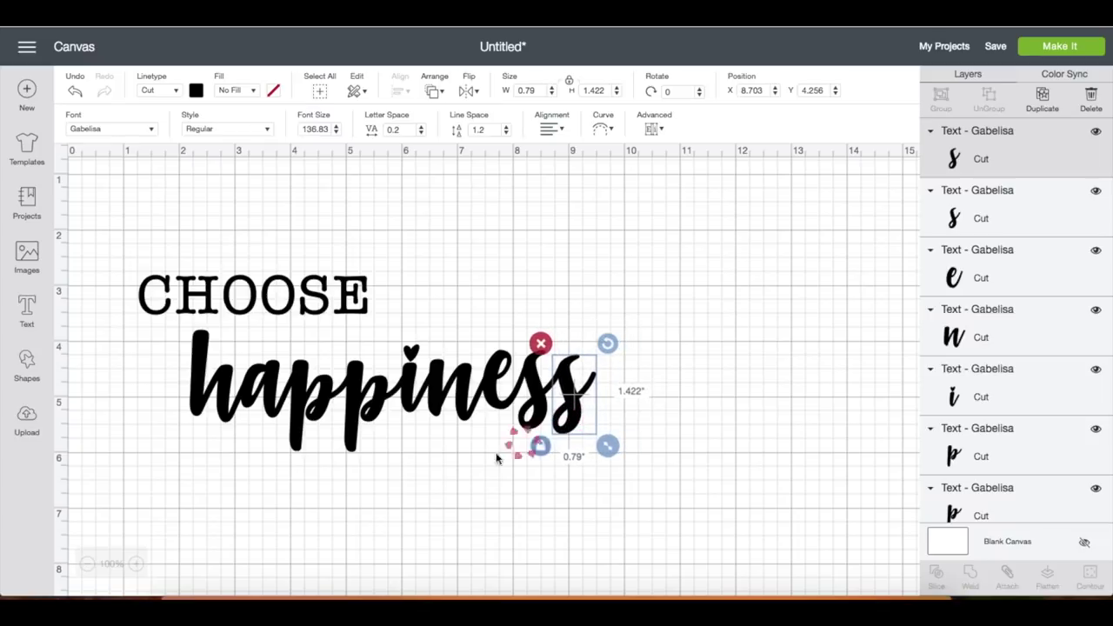
click(374, 508)
drag(139, 386, 666, 464)
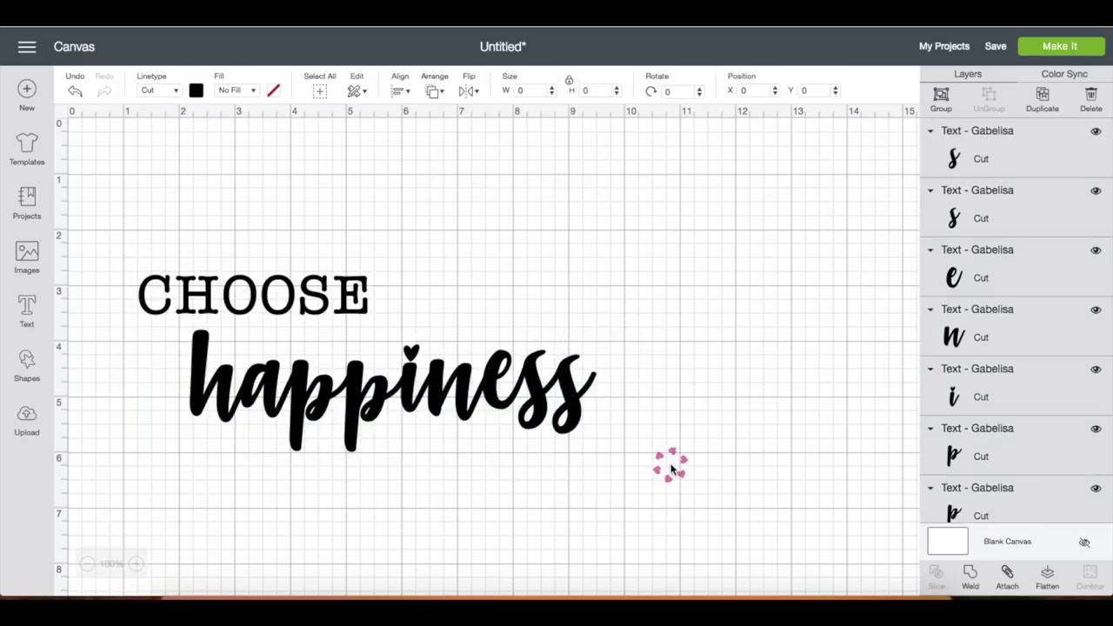
Weld the happiness letters, shift CHOOSE right, and shrink happiness to about 4.7 in wide.
click(970, 577)
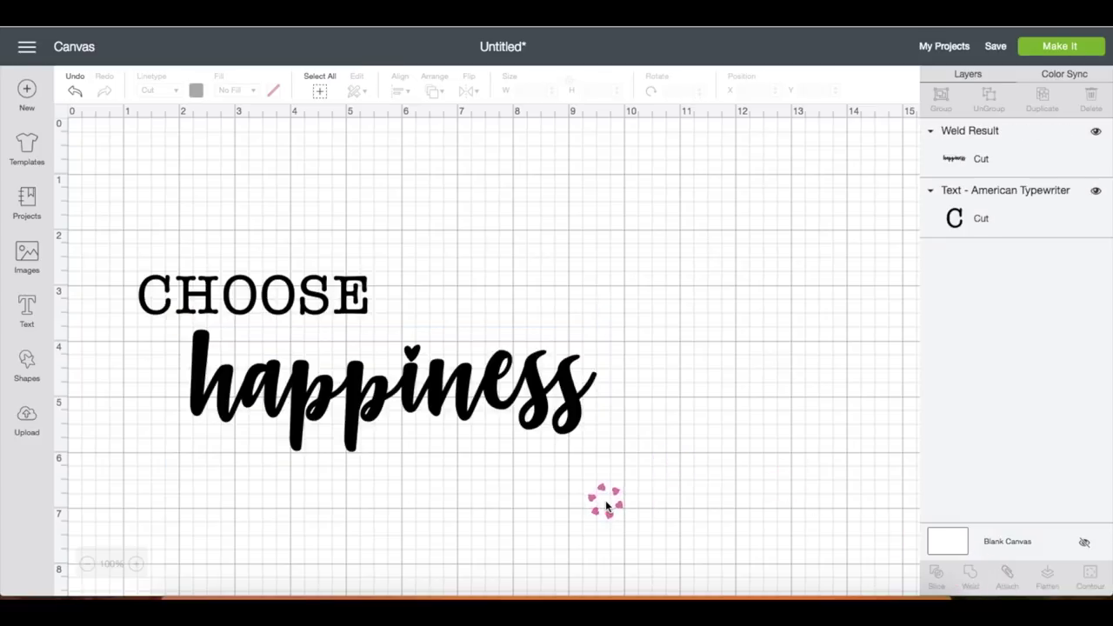
mouse_move(366, 303)
mouse_down()
mouse_move(472, 294)
mouse_move(300, 292)
mouse_move(442, 302)
mouse_move(360, 292)
mouse_up()
click(373, 292)
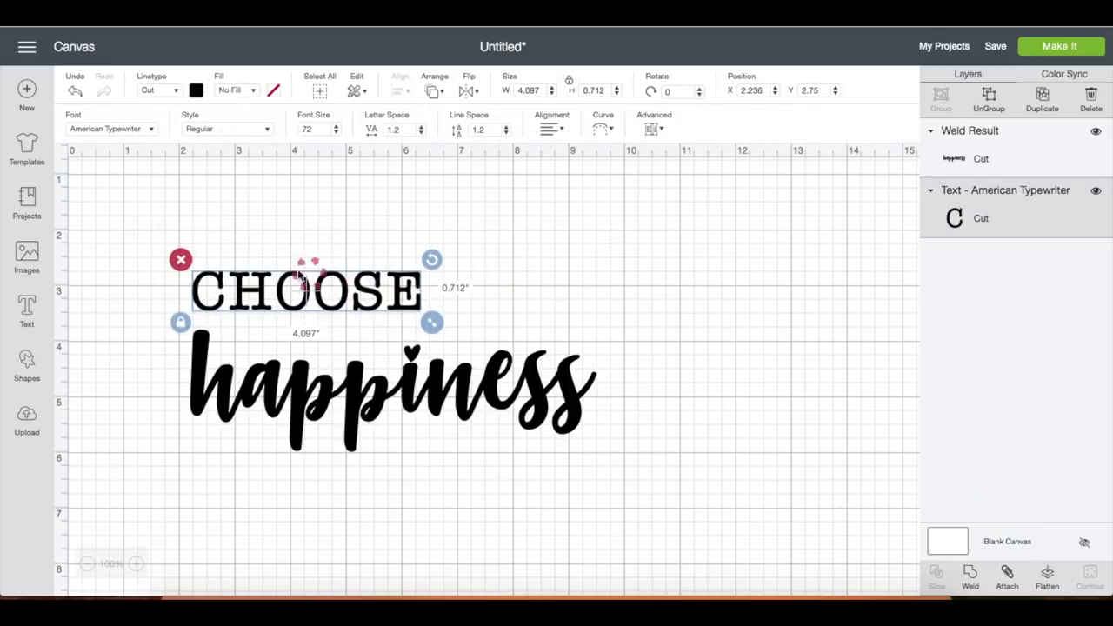
drag(152, 224, 534, 415)
drag(608, 465, 368, 356)
Move happiness up-left under CHOOSE and nudge CHOOSE slightly lower.
click(402, 323)
drag(410, 397, 455, 402)
drag(339, 293, 333, 304)
Select both words and apply Align > Center Horizontally.
click(541, 355)
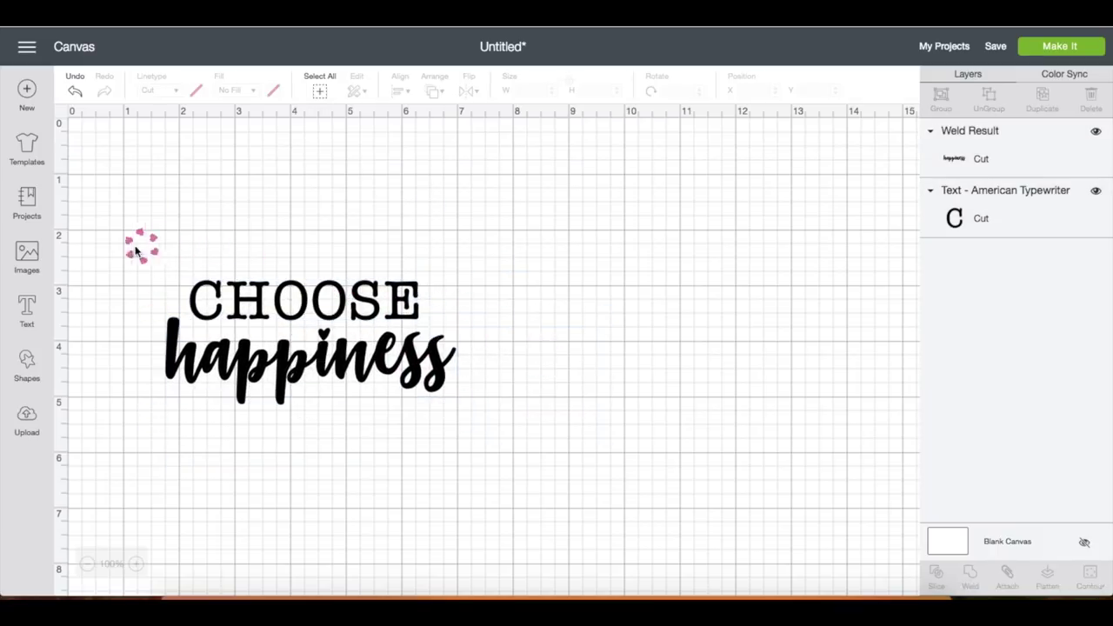
drag(134, 252, 504, 425)
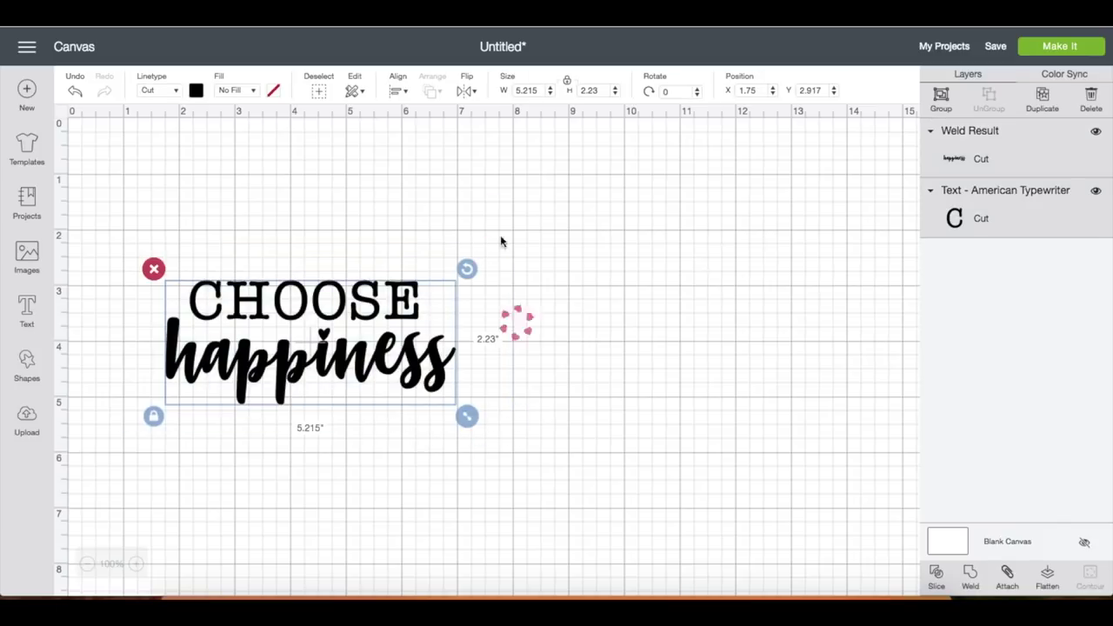
click(398, 87)
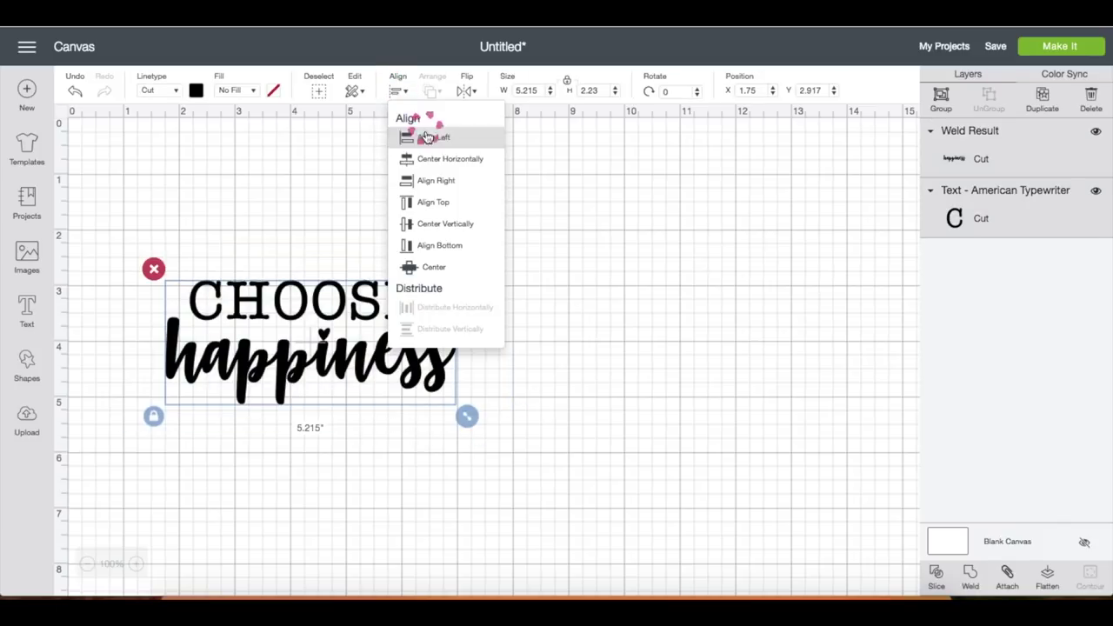
click(423, 158)
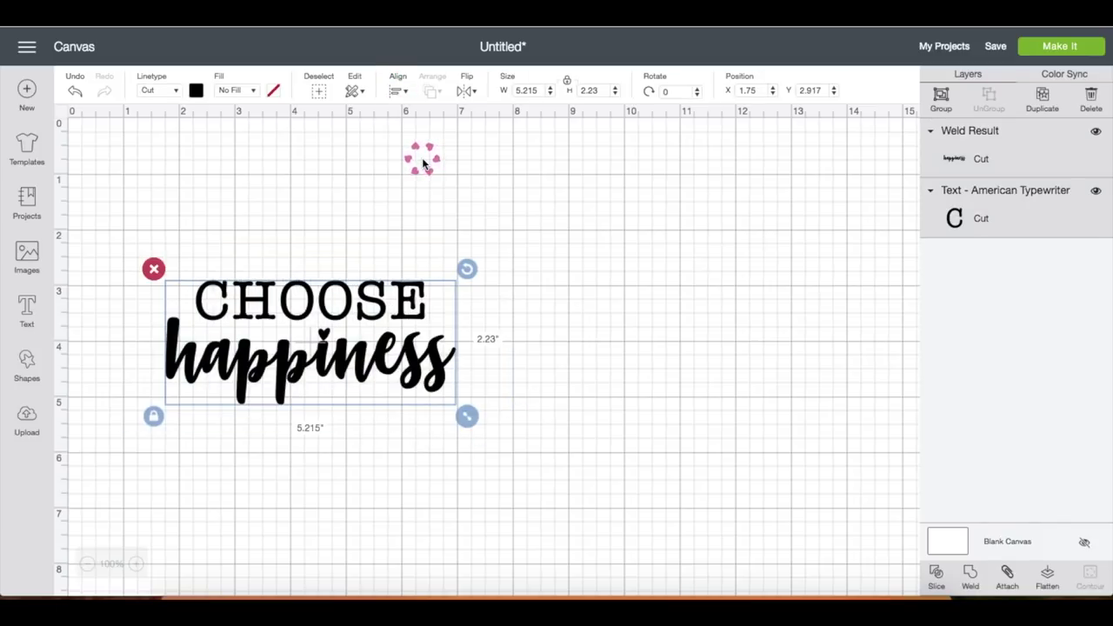
click(565, 356)
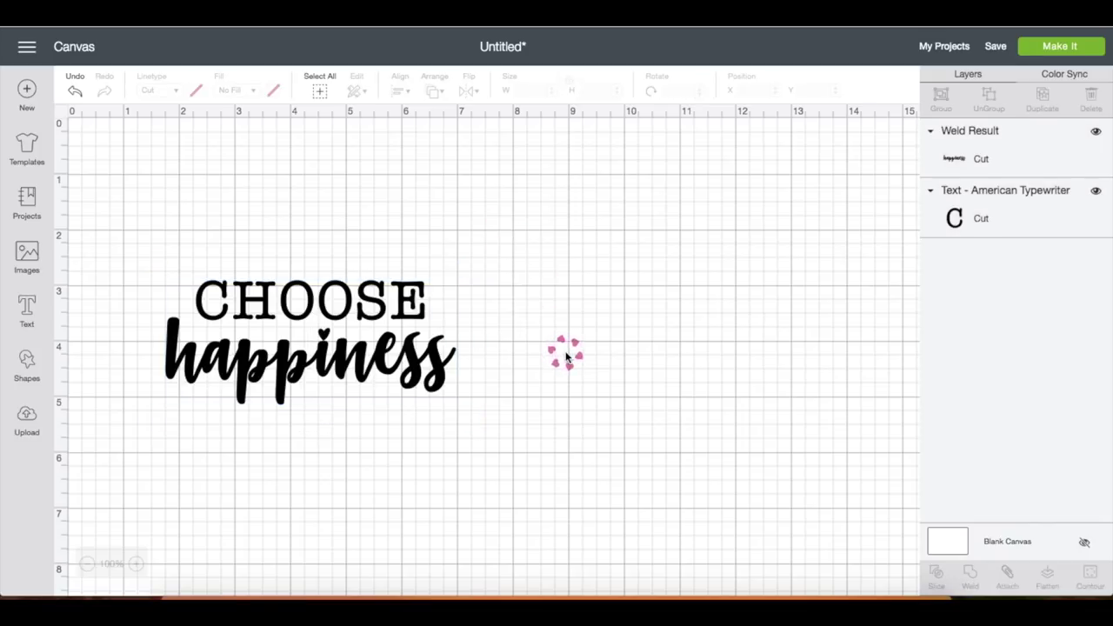
Add a square from Shapes and move it to the right of the text.
click(27, 366)
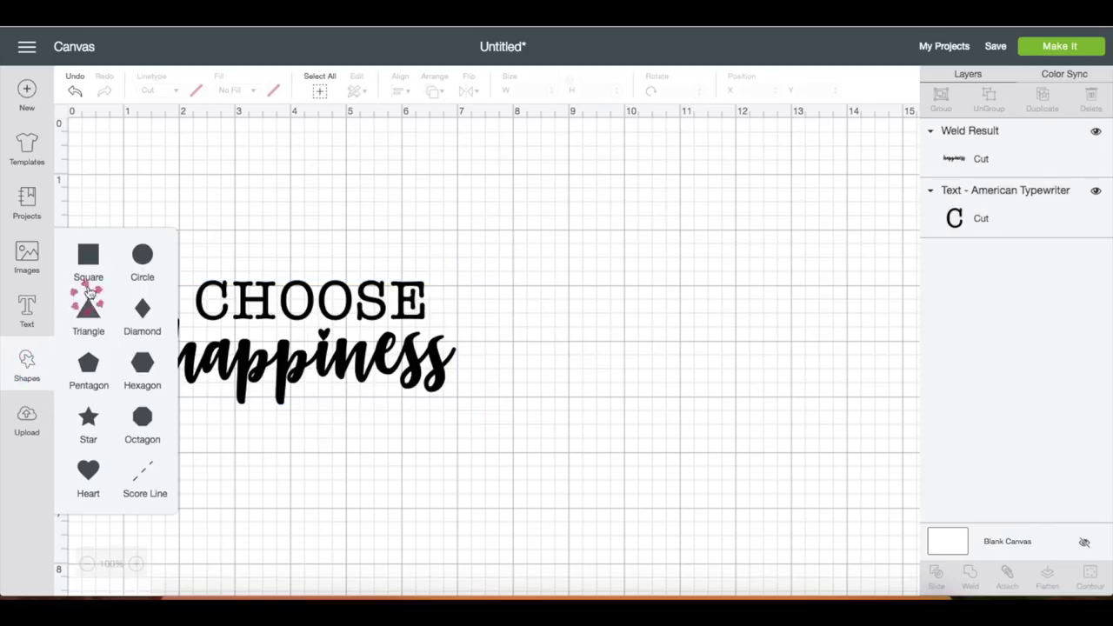
click(88, 256)
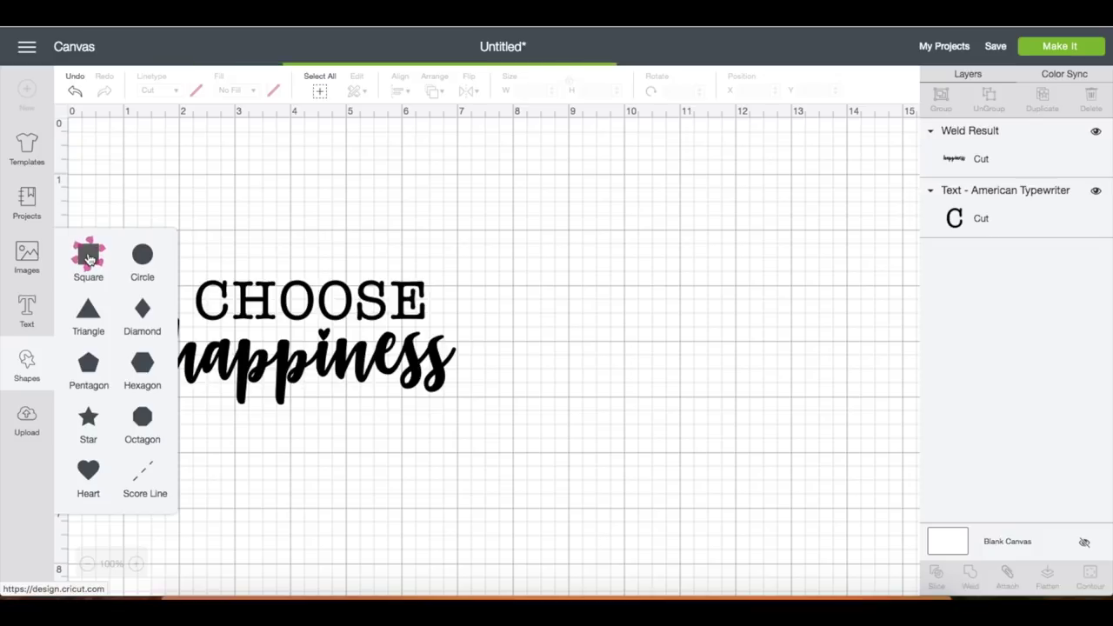
click(250, 281)
drag(259, 294, 609, 289)
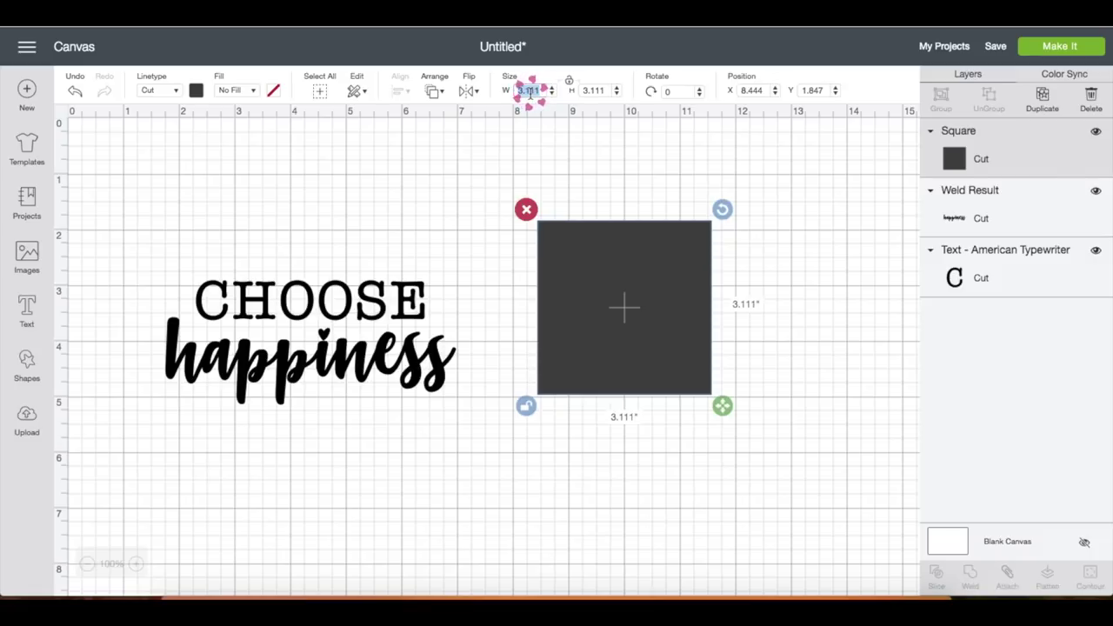
Resize the square to 2 in wide by 1.25 in tall.
text(2)
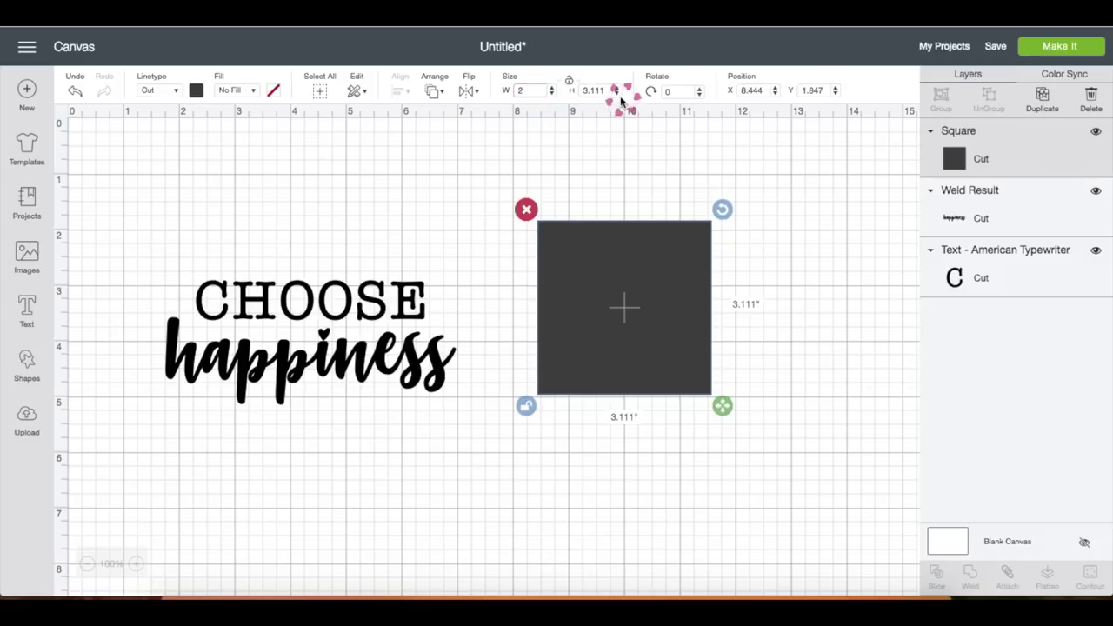
click(594, 90)
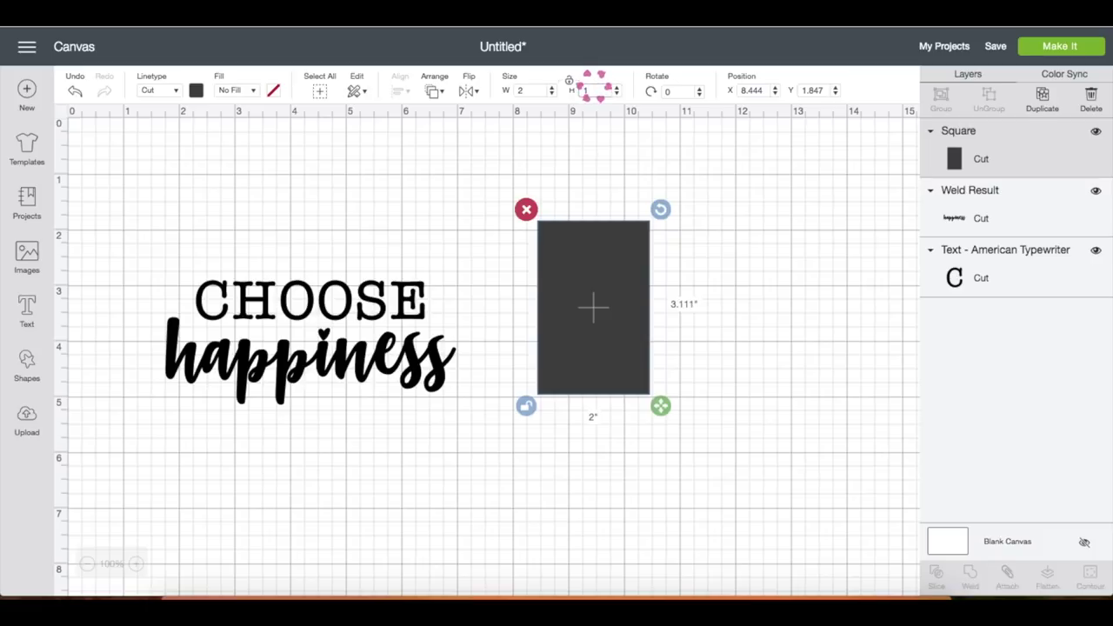
text(1.25)
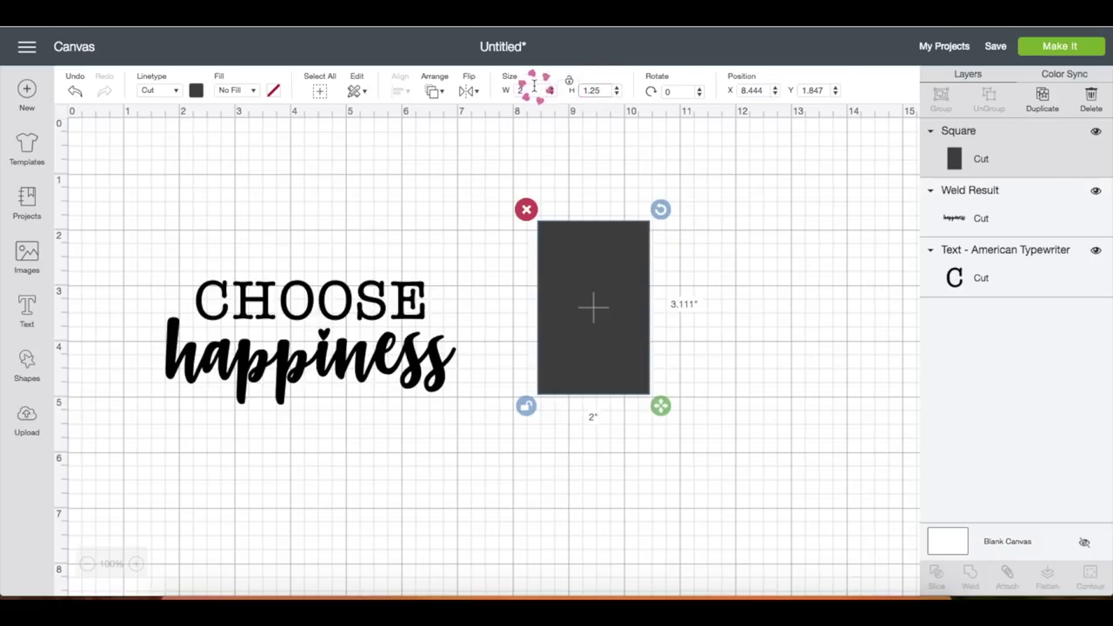
click(532, 90)
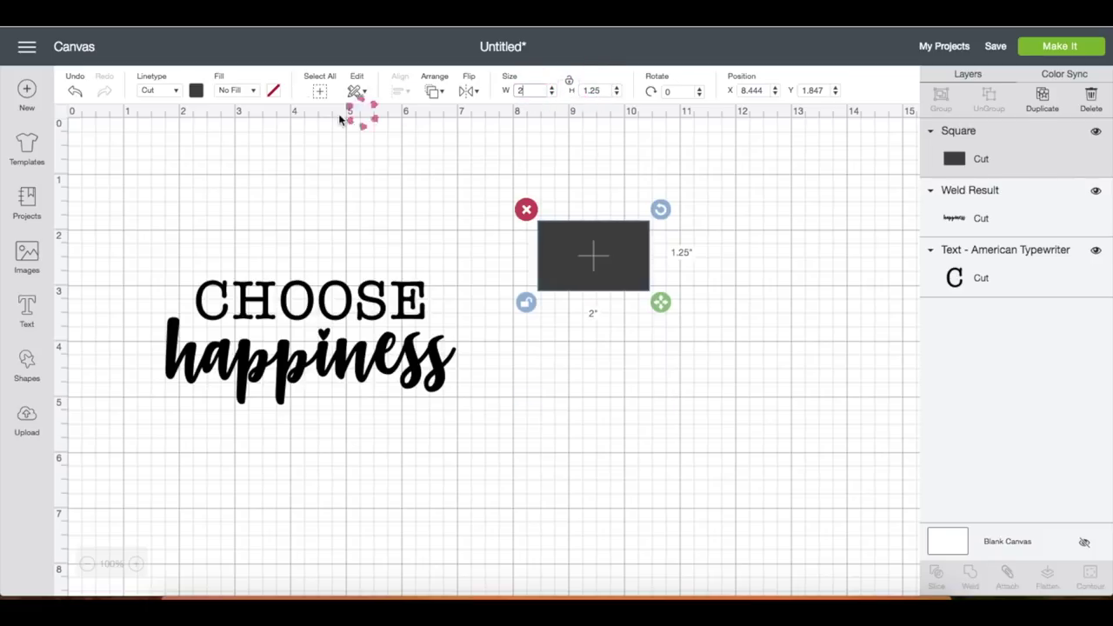
Color the rectangle yellow and move it to the upper left.
click(198, 91)
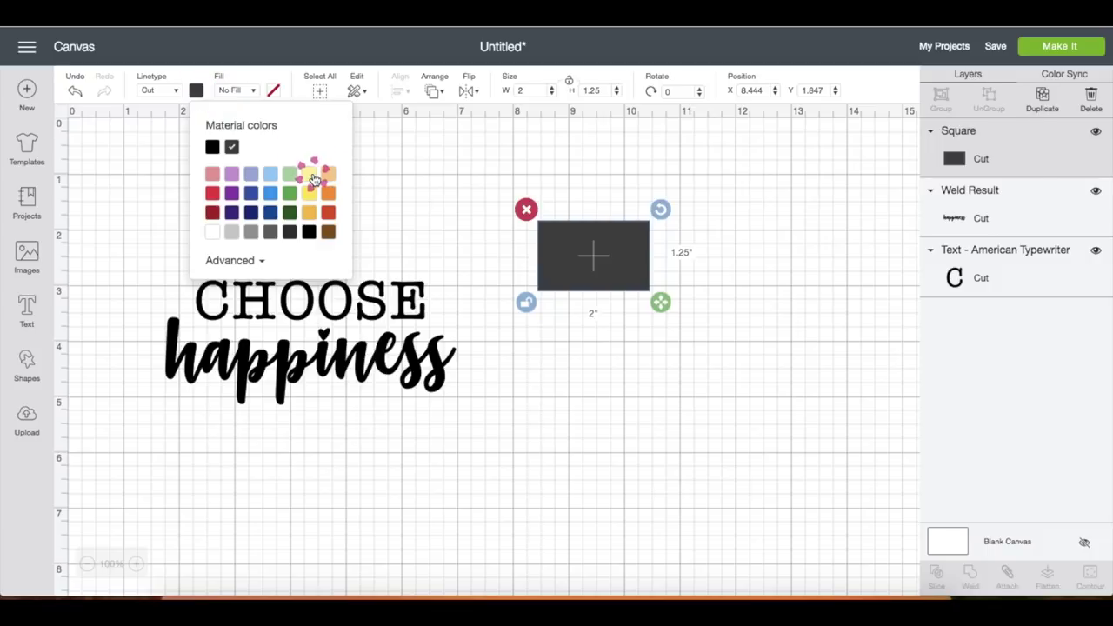
click(314, 178)
drag(593, 256, 205, 231)
Group CHOOSE and happiness and shrink the group to about 3.1 by 1.3 in.
drag(390, 243, 475, 419)
click(940, 95)
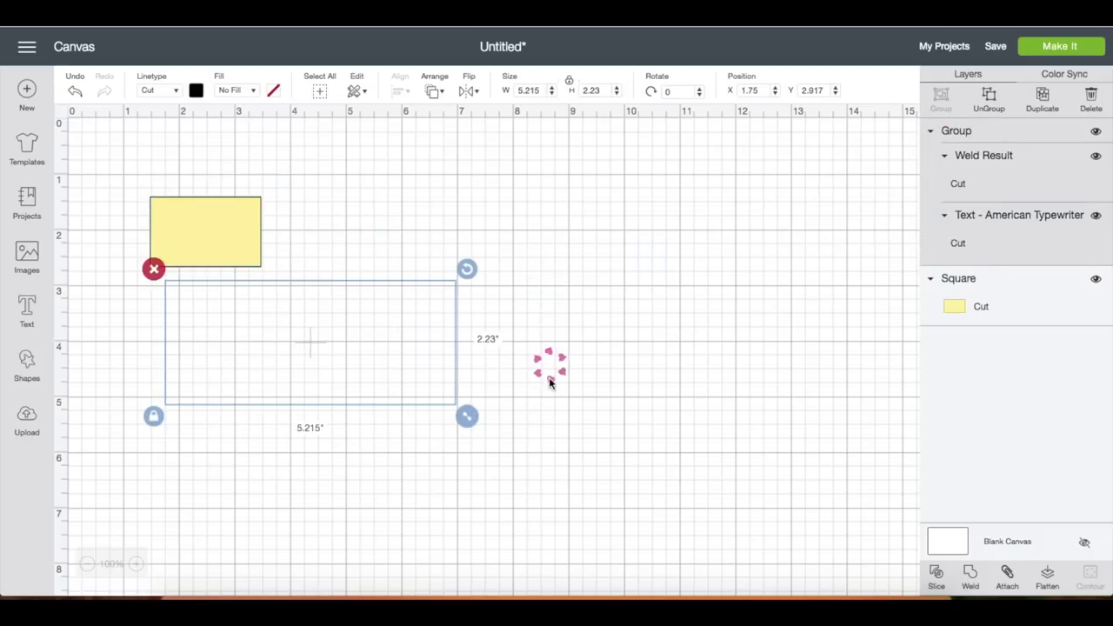
drag(478, 427, 349, 366)
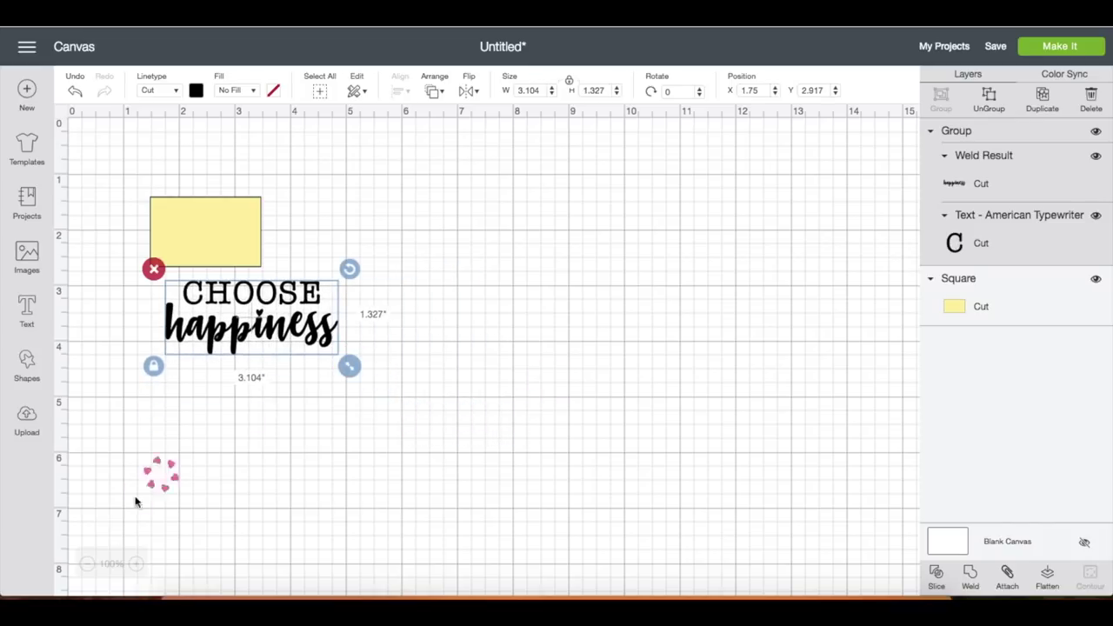
Fit the text group onto the yellow rectangle at about 1.9 in wide.
click(136, 563)
drag(320, 450, 301, 332)
drag(465, 363, 367, 344)
drag(331, 304, 327, 298)
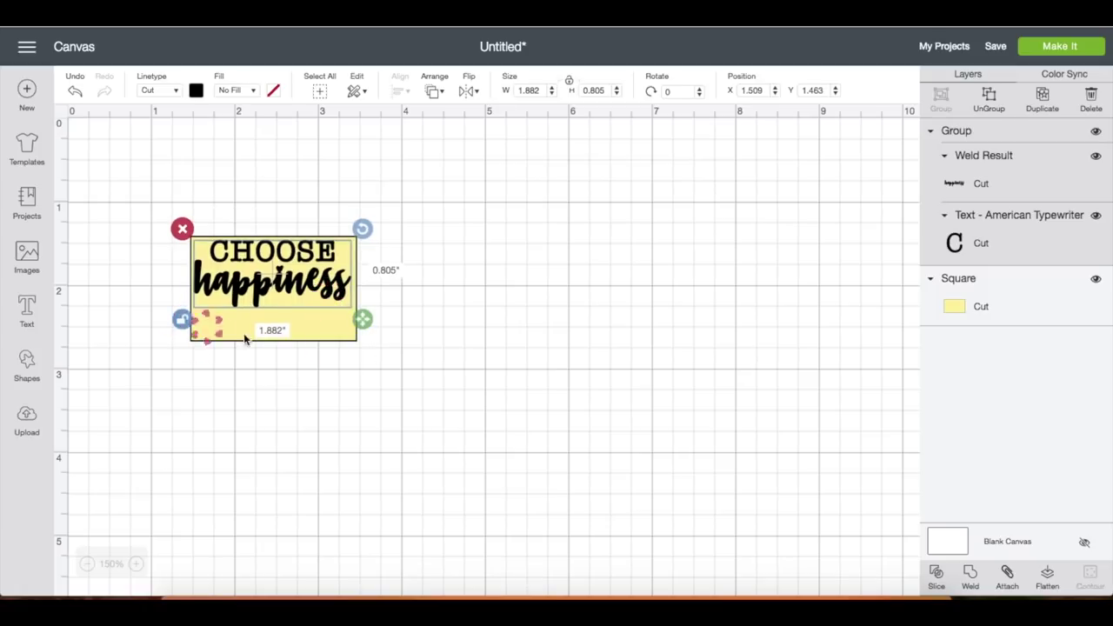
drag(364, 325, 365, 352)
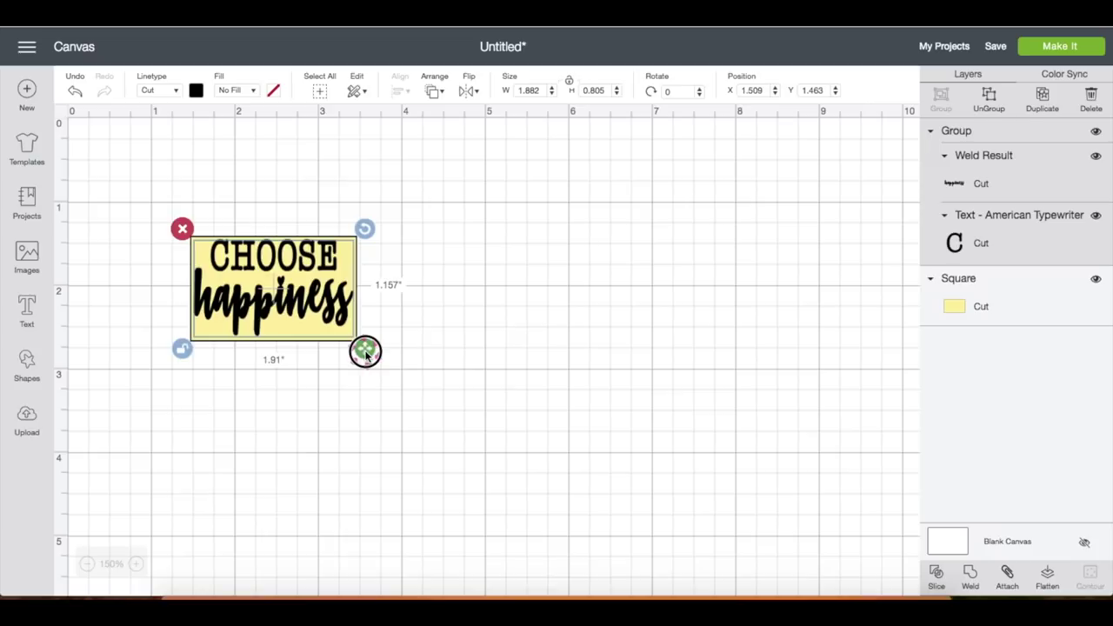
click(349, 422)
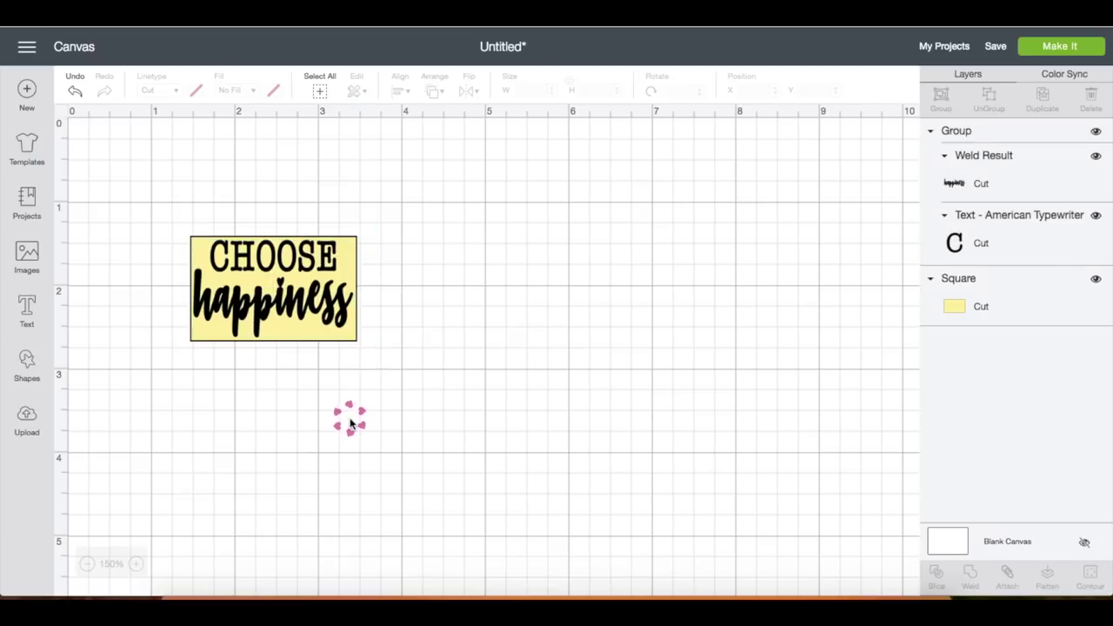
Hide the yellow rectangle, attach the CHOOSE happiness text, and send it to Make It.
click(1095, 278)
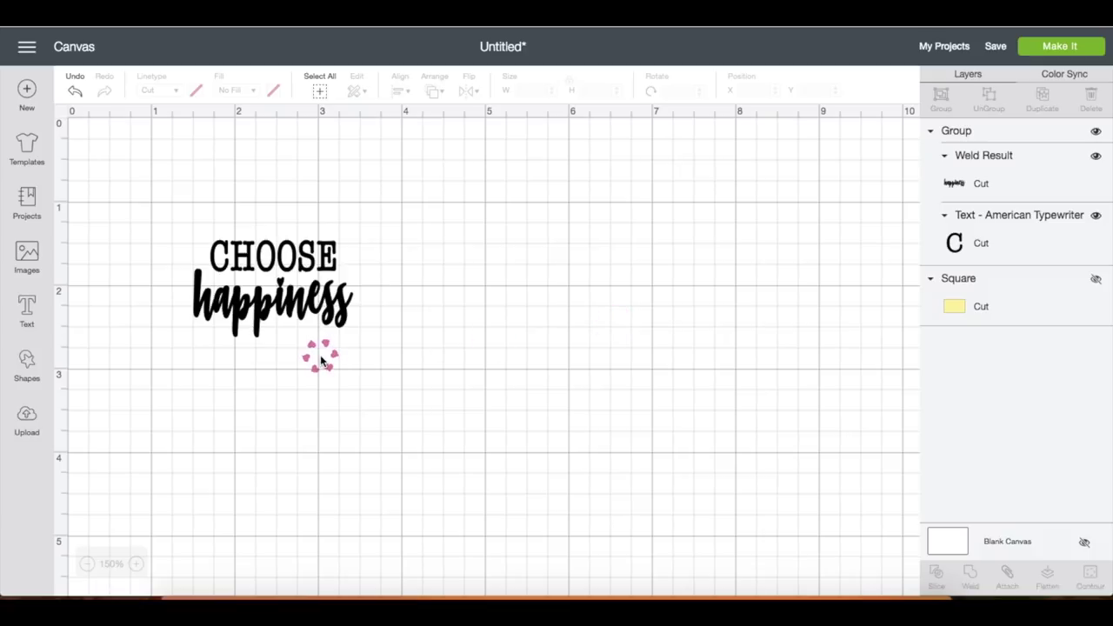
drag(155, 212, 426, 344)
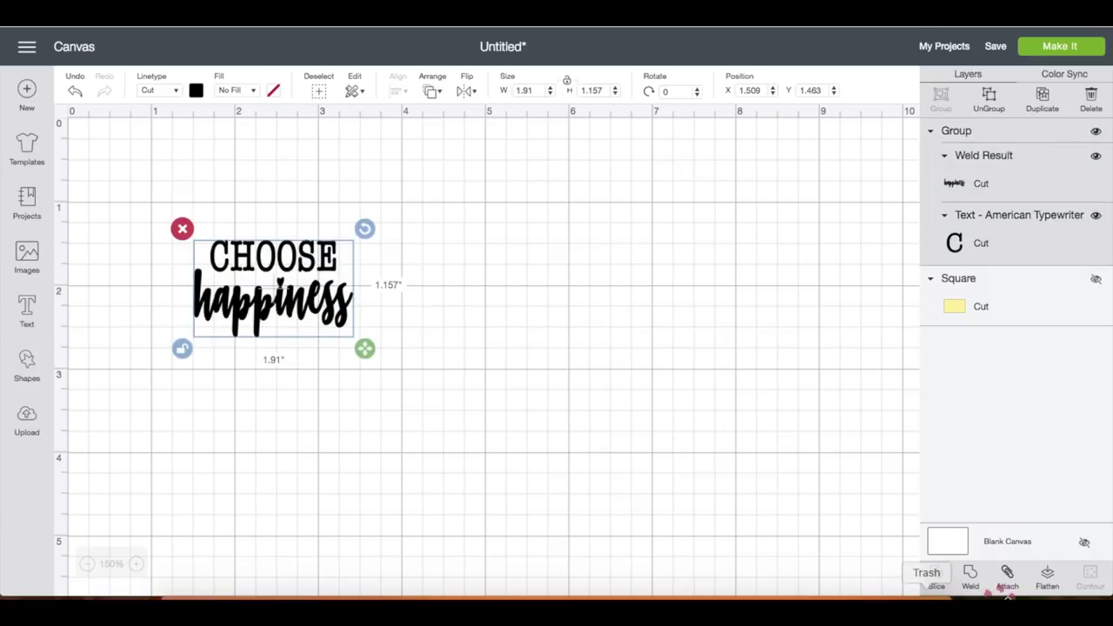
click(1006, 573)
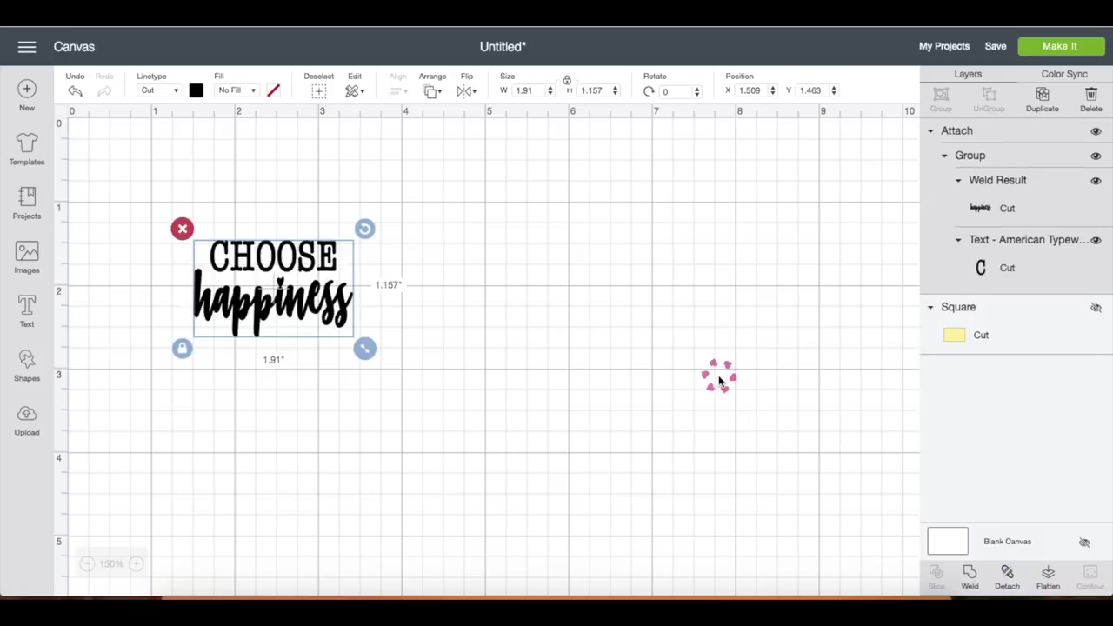
click(1062, 48)
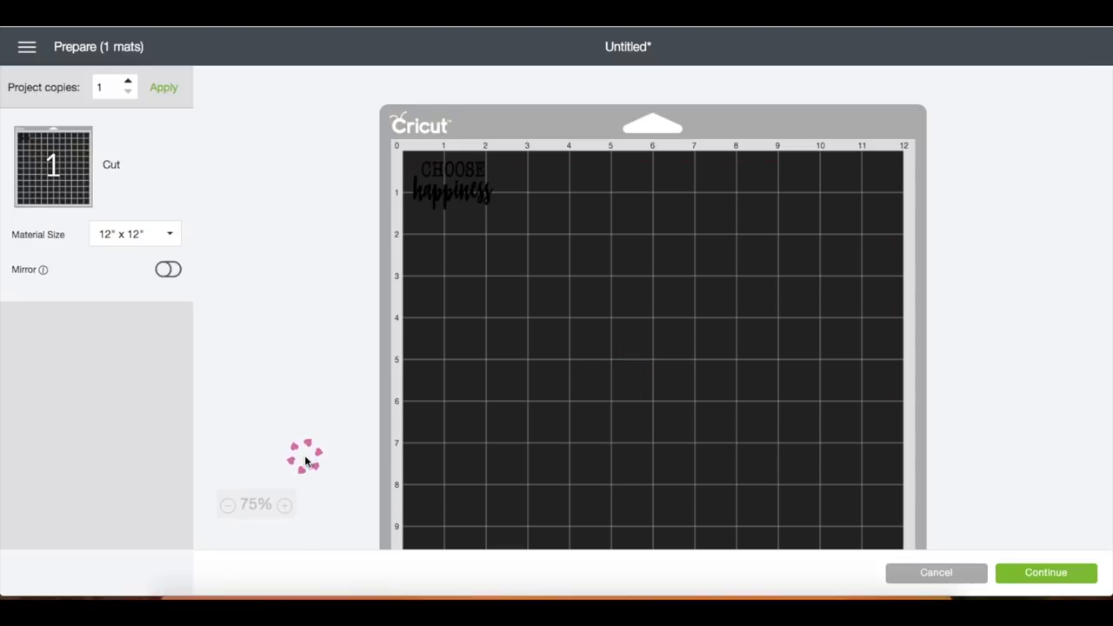
Continue past the mat preview and choose Holographic Sparkle Vinyl as the cut material.
click(1043, 572)
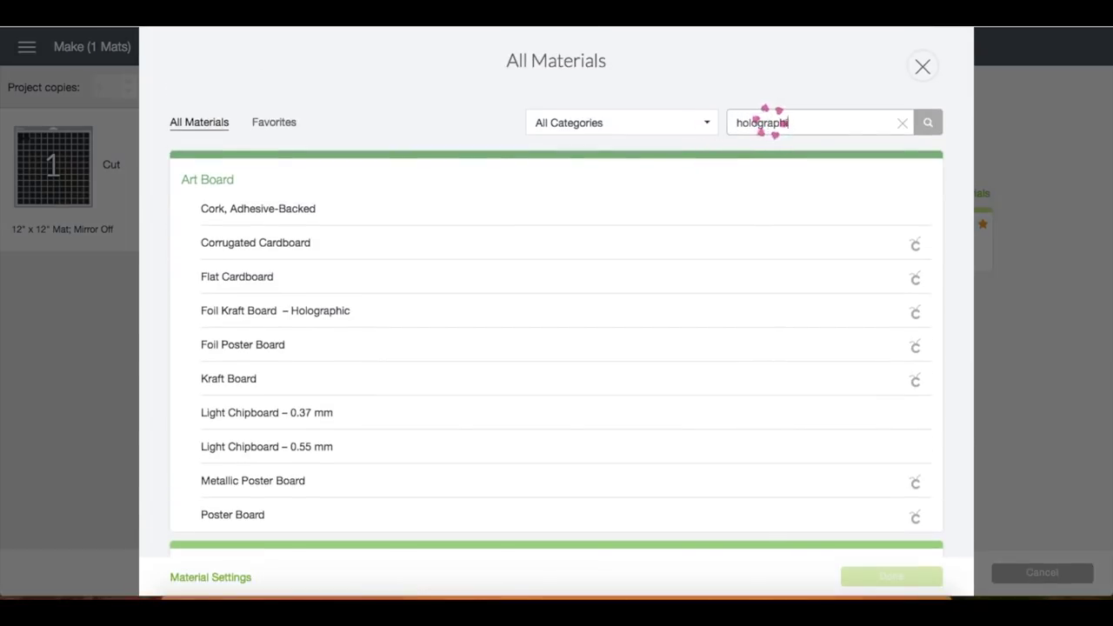
text(c)
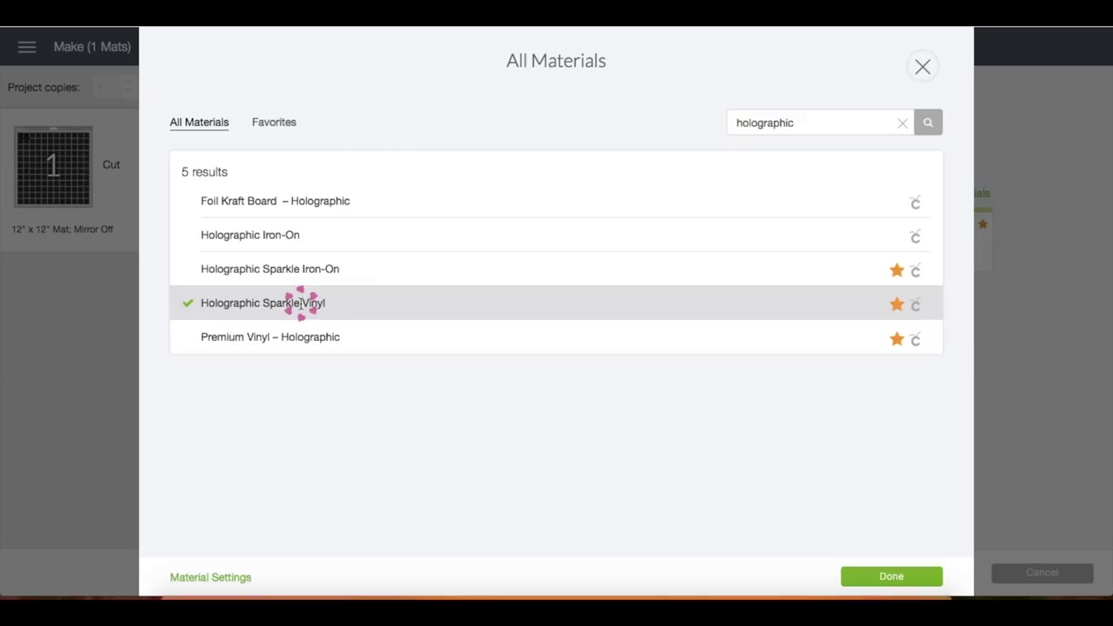
click(856, 584)
Increase the Holographic Sparkle Vinyl cut pressure from Default to More.
click(675, 251)
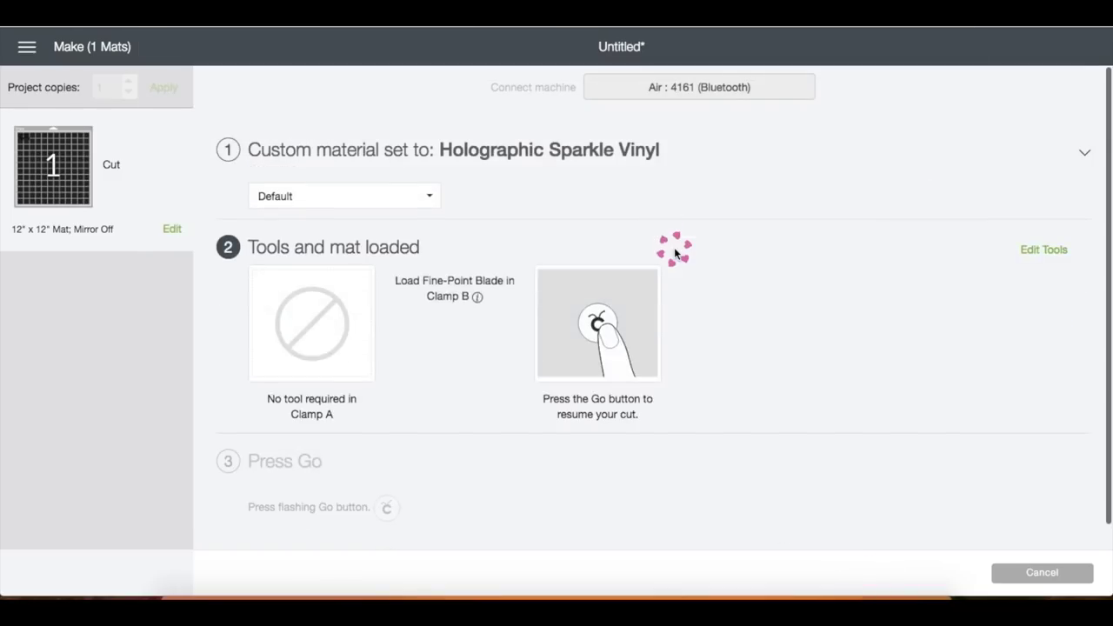
click(423, 200)
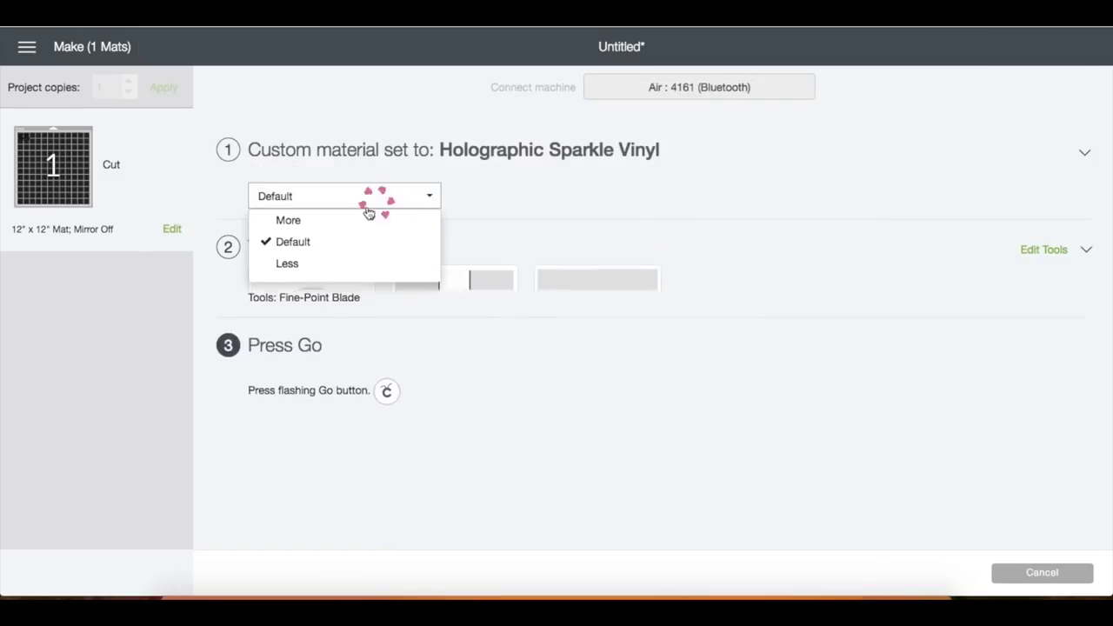
click(335, 228)
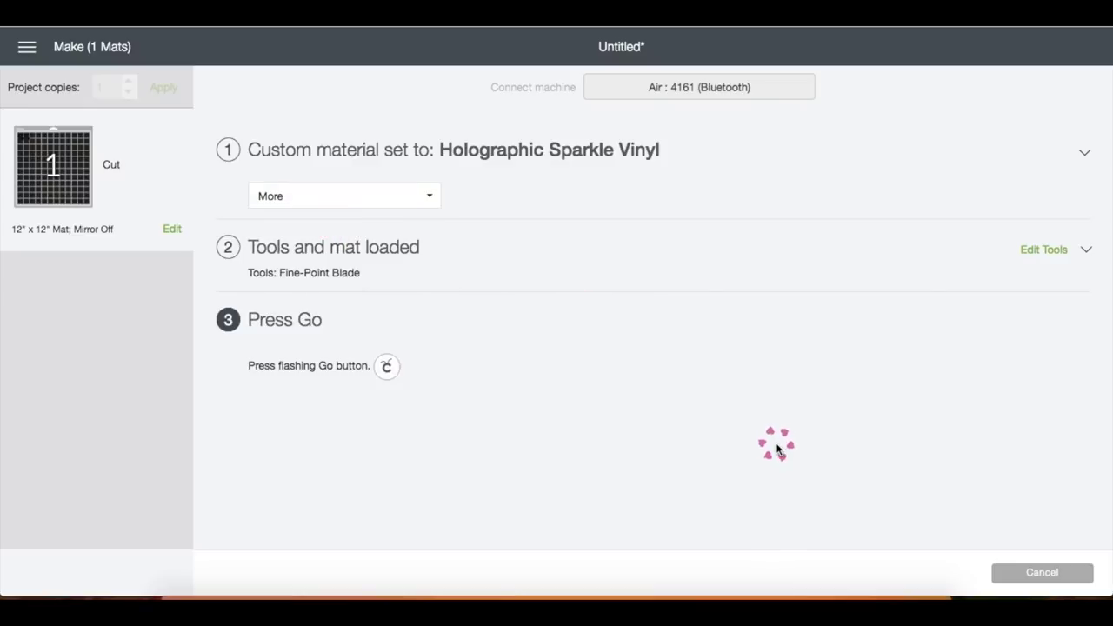